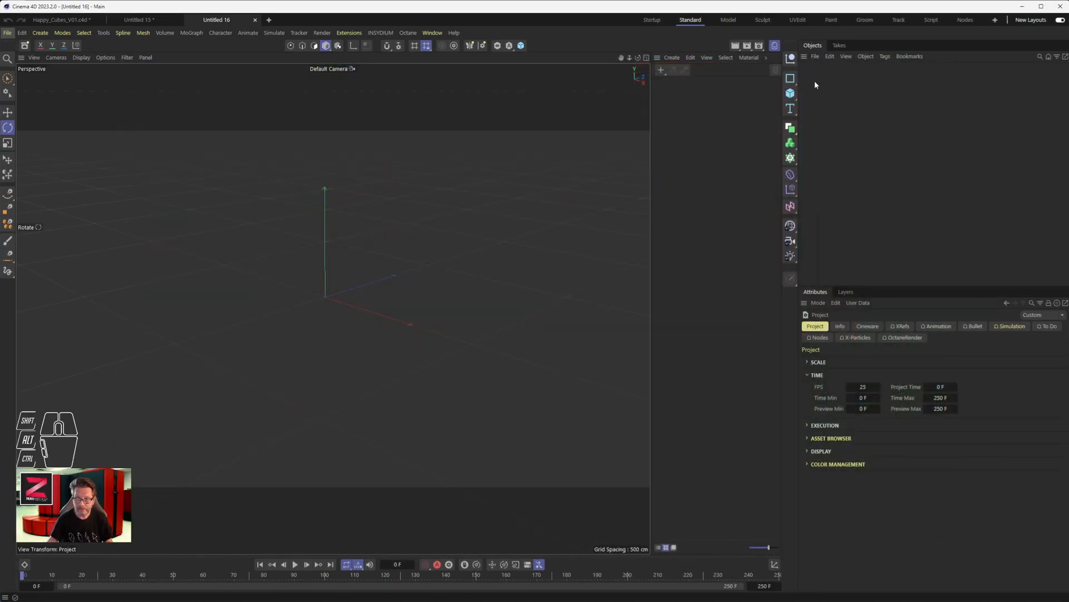
# - Add a cube and move it about 714 cm along the negative X axis
pyautogui.click(790, 93)
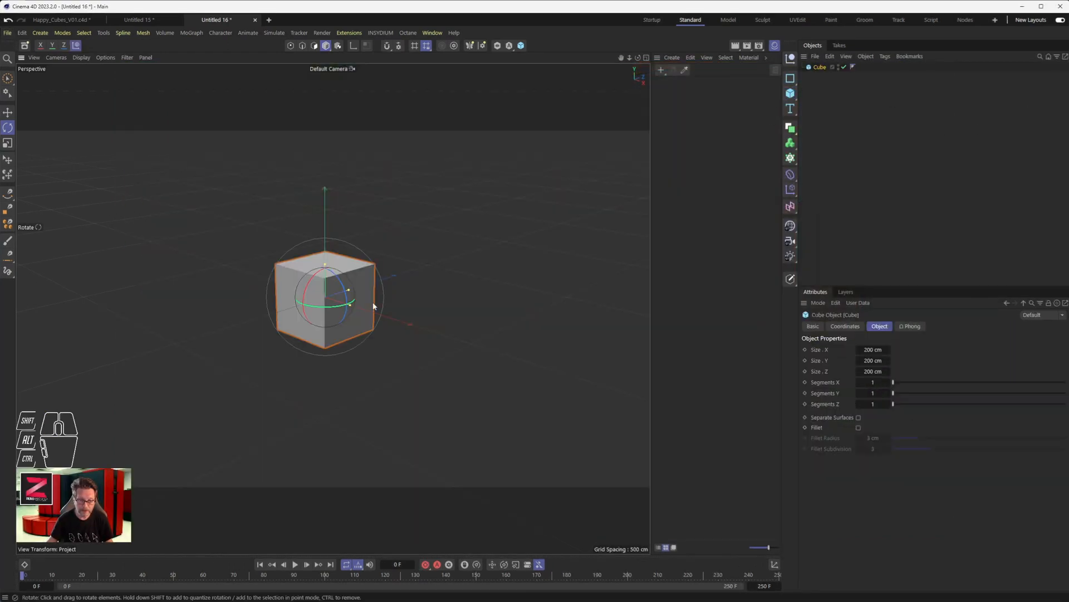
pyautogui.press('e')
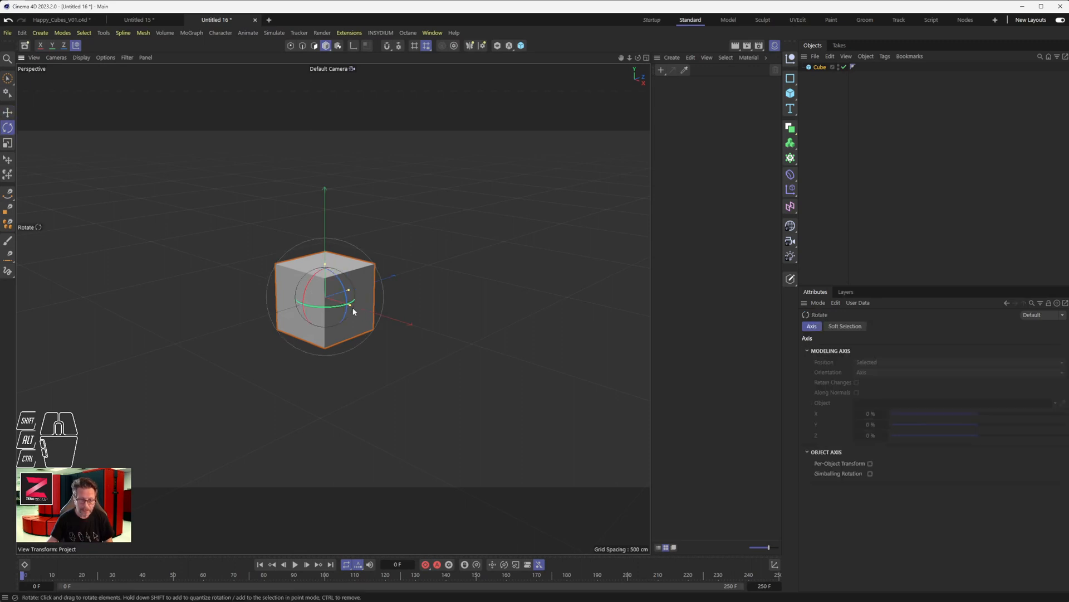
pyautogui.moveTo(352, 308); pyautogui.dragTo(209, 272)
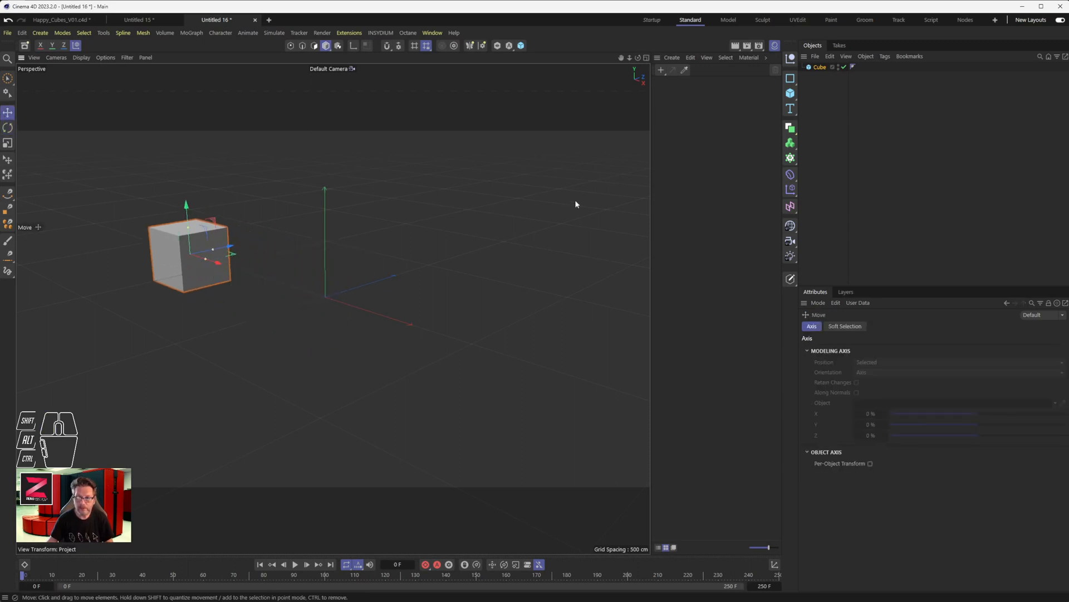
pyautogui.click(790, 95)
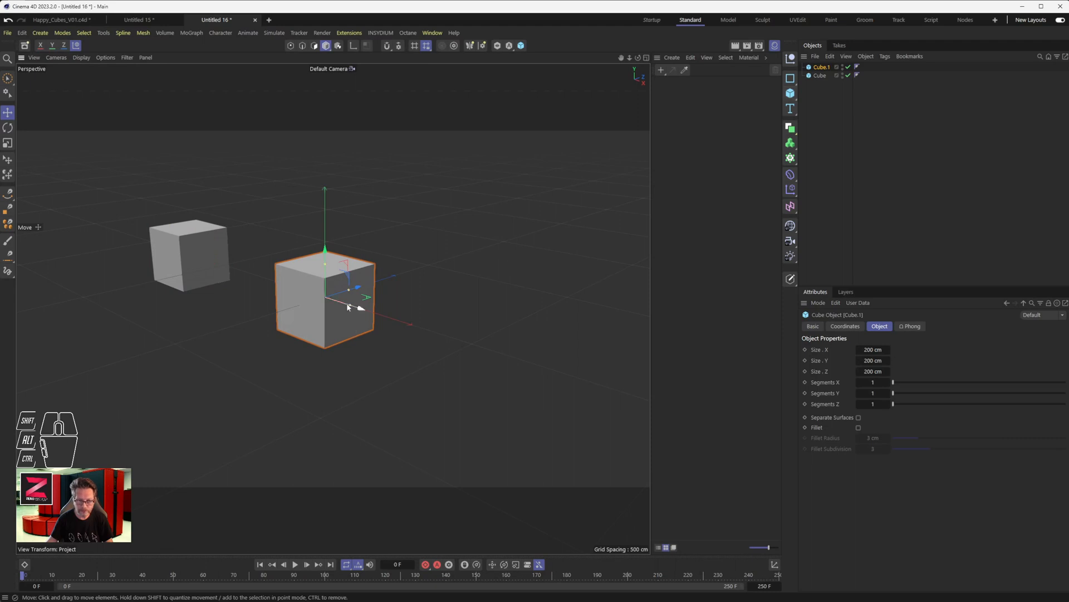
pyautogui.moveTo(357, 290); pyautogui.dragTo(237, 323)
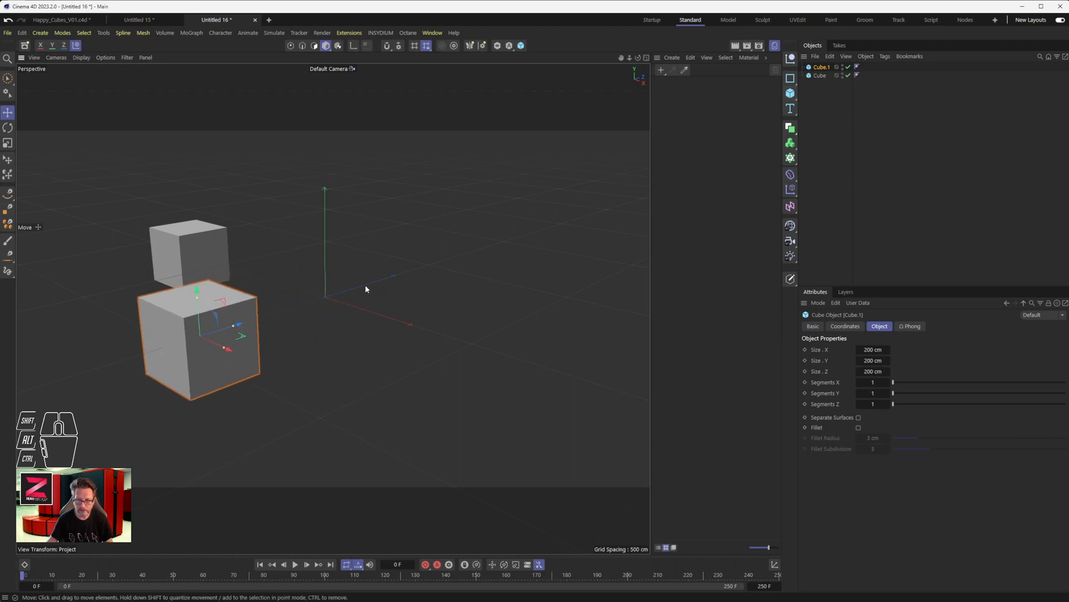
pyautogui.press('Delete')
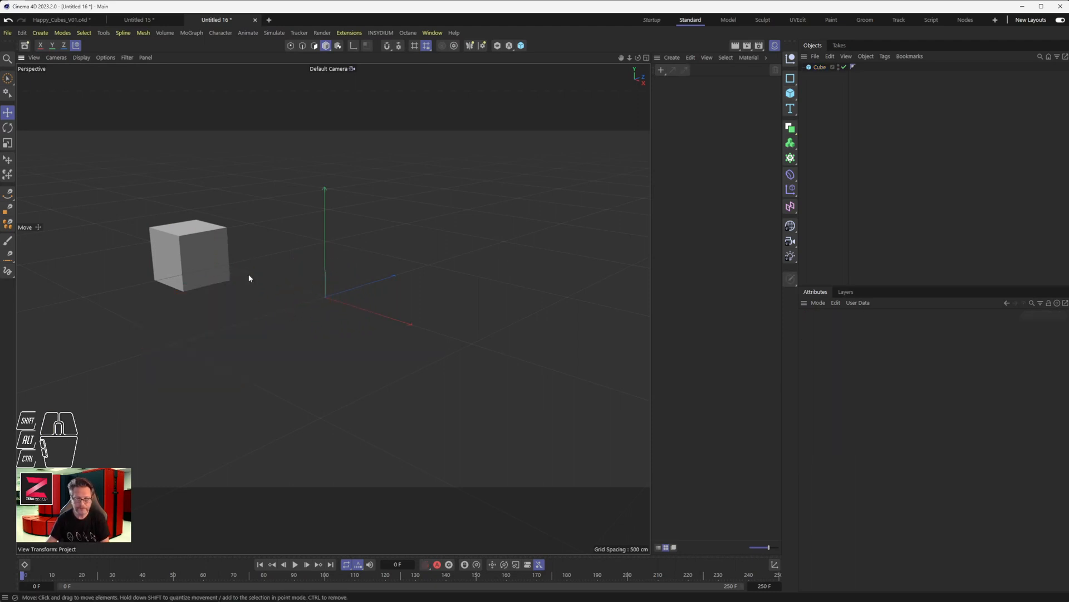
# - Add a Cloner and make the cube its child
pyautogui.click(792, 144)
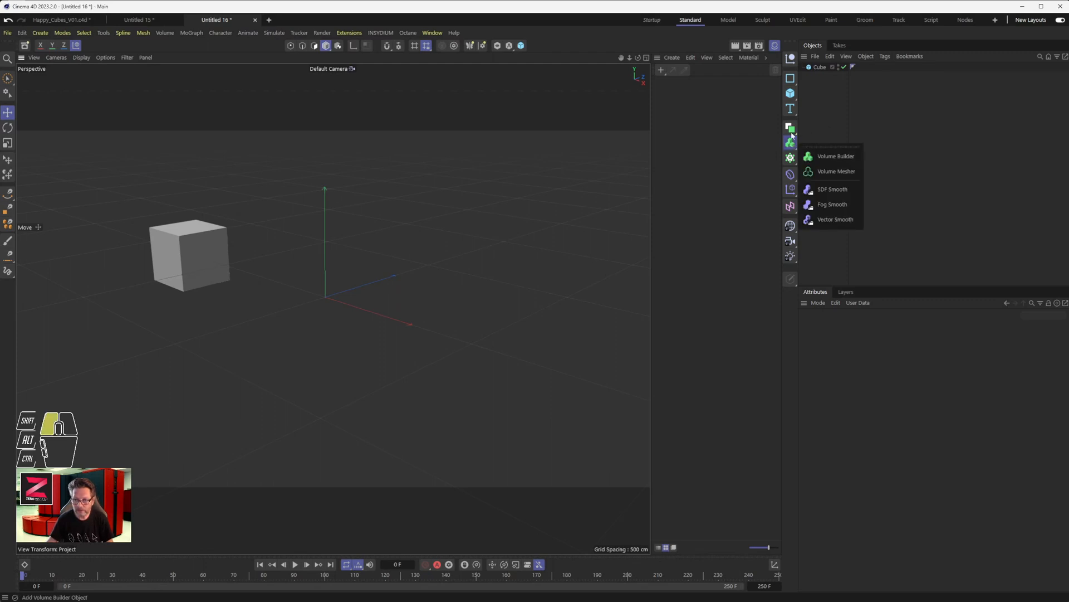
pyautogui.click(792, 159)
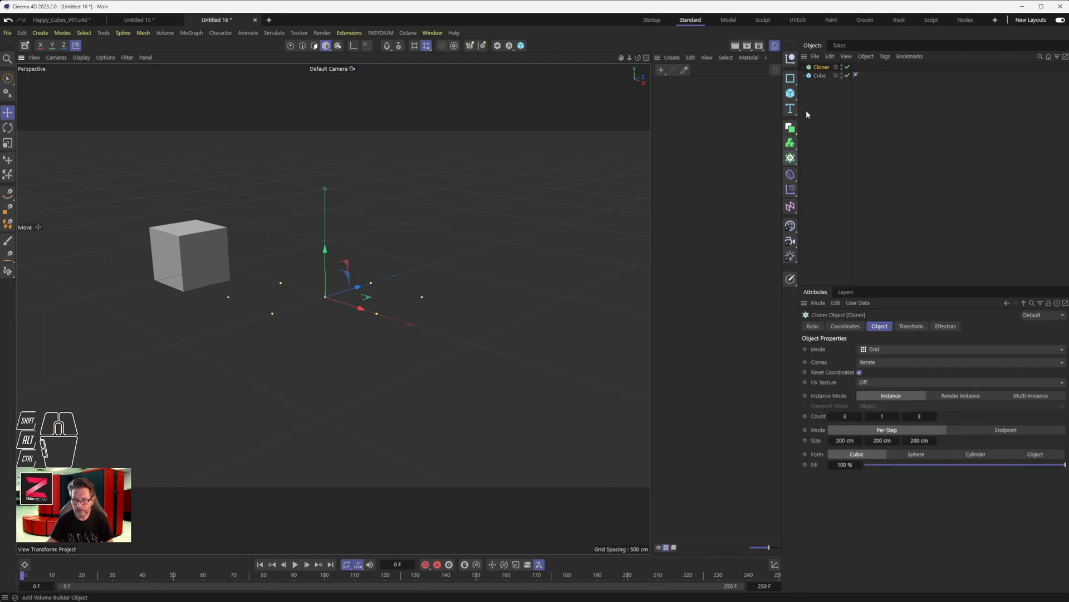
pyautogui.moveTo(820, 75); pyautogui.dragTo(823, 69)
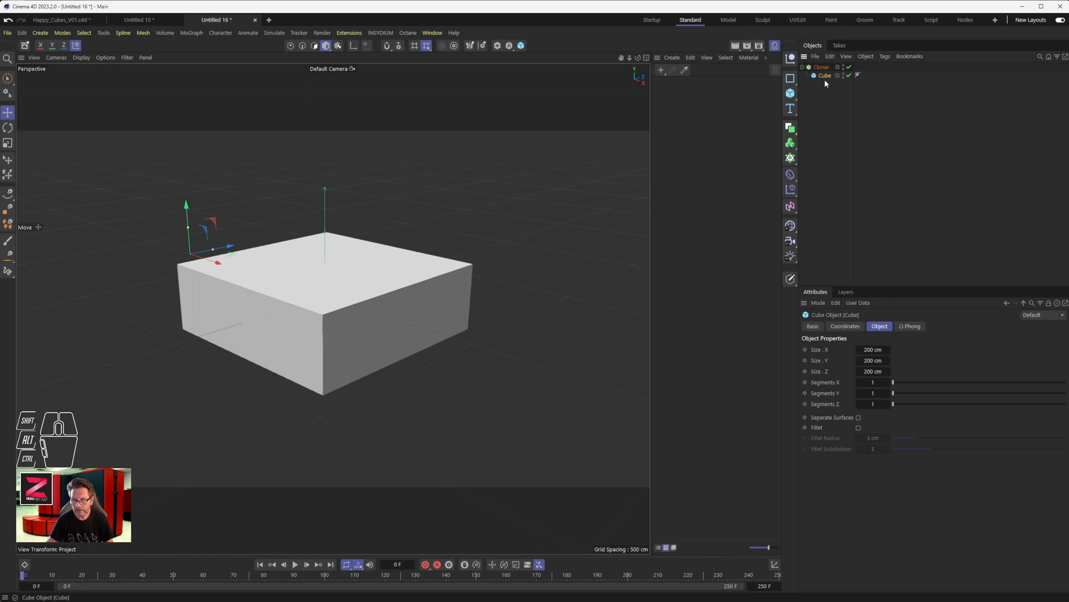
# - Set the cloned cube's X position to 0 cm
pyautogui.click(843, 327)
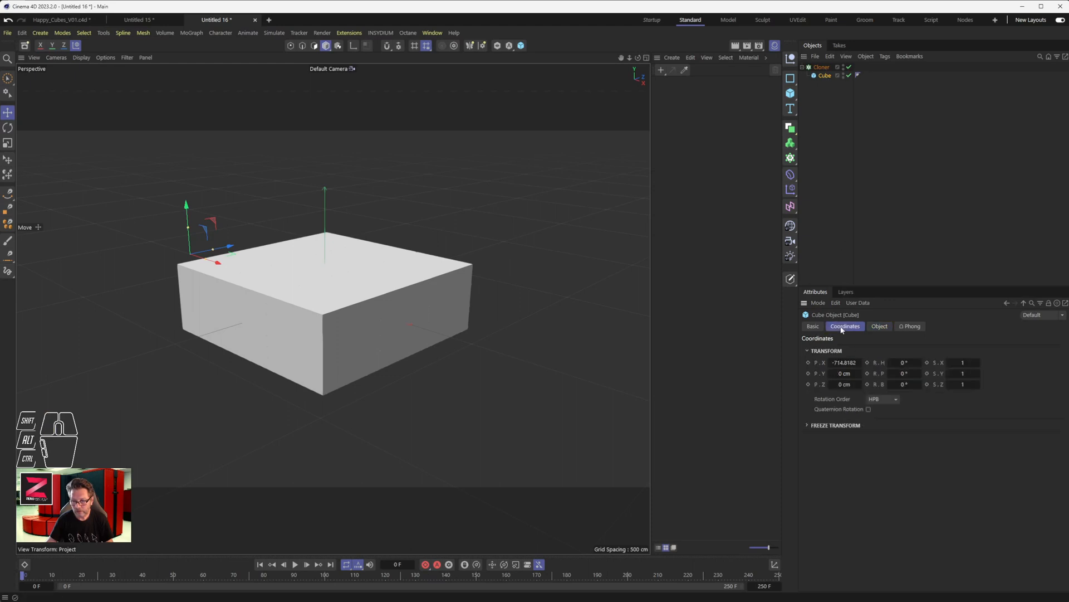
pyautogui.doubleClick(850, 361)
pyautogui.write('0')
pyautogui.press('Return')
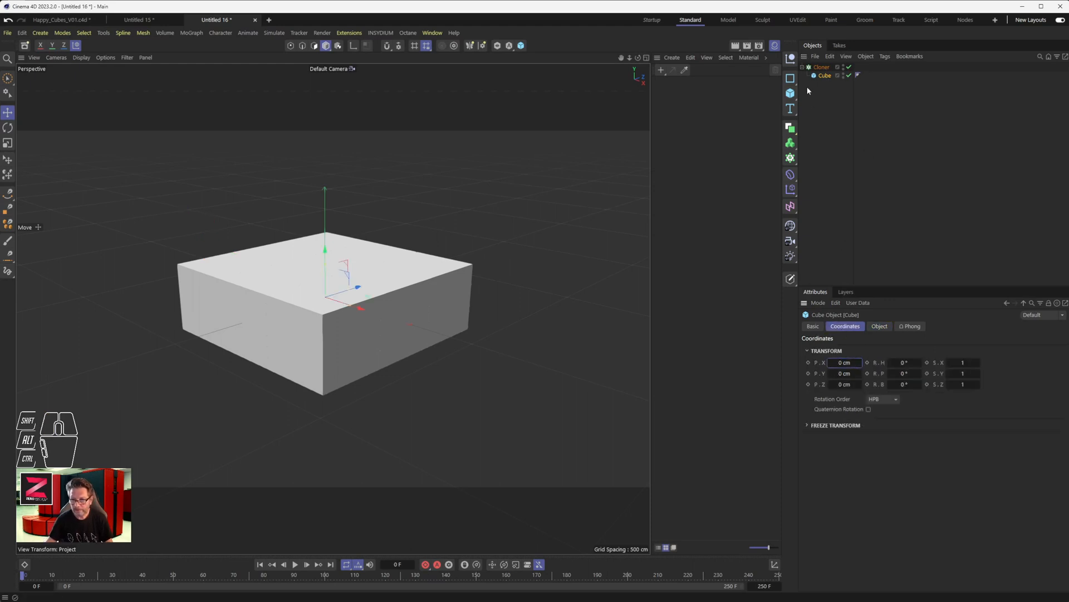
# - Switch the Cloner to Radial mode with a count of 12 and a radius of about 903 cm
pyautogui.click(825, 68)
pyautogui.click(881, 327)
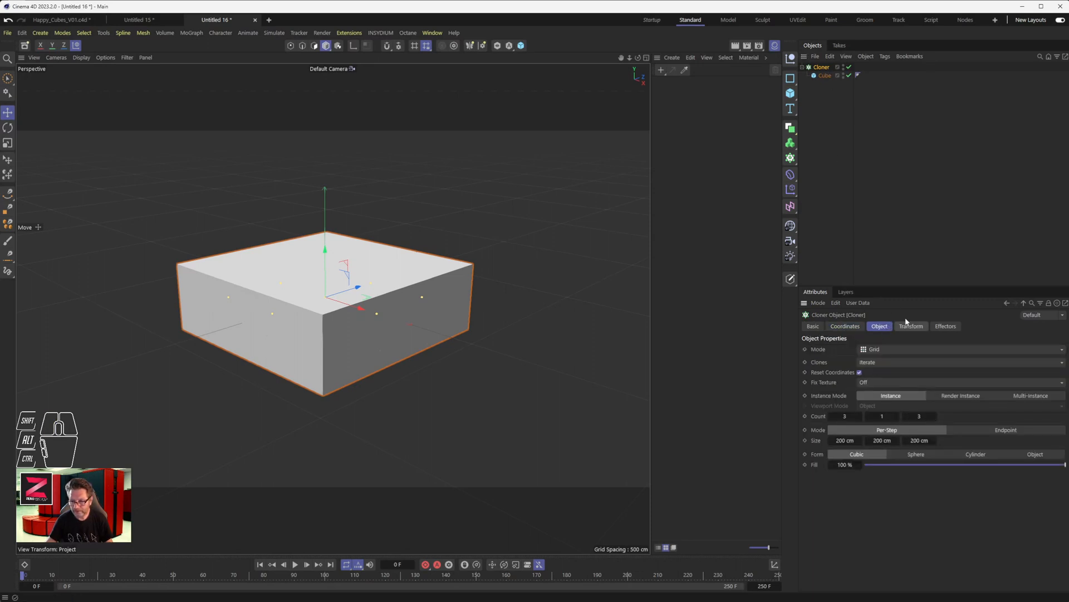
pyautogui.click(887, 349)
pyautogui.click(879, 385)
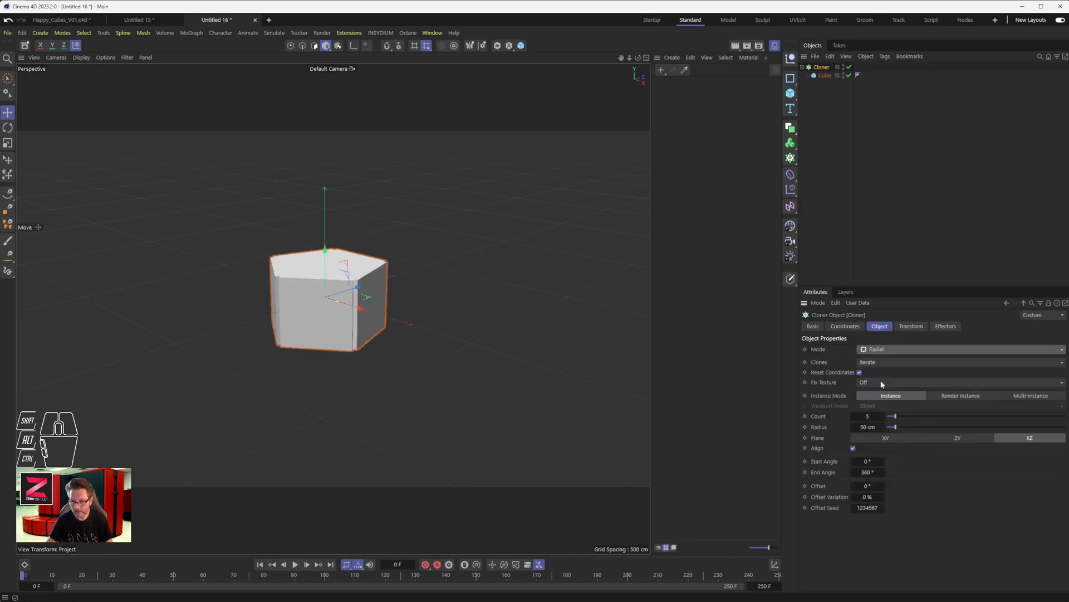
pyautogui.moveTo(896, 416); pyautogui.dragTo(908, 417)
pyautogui.moveTo(895, 427); pyautogui.dragTo(1050, 429)
pyautogui.scroll(-5, 273, 291)
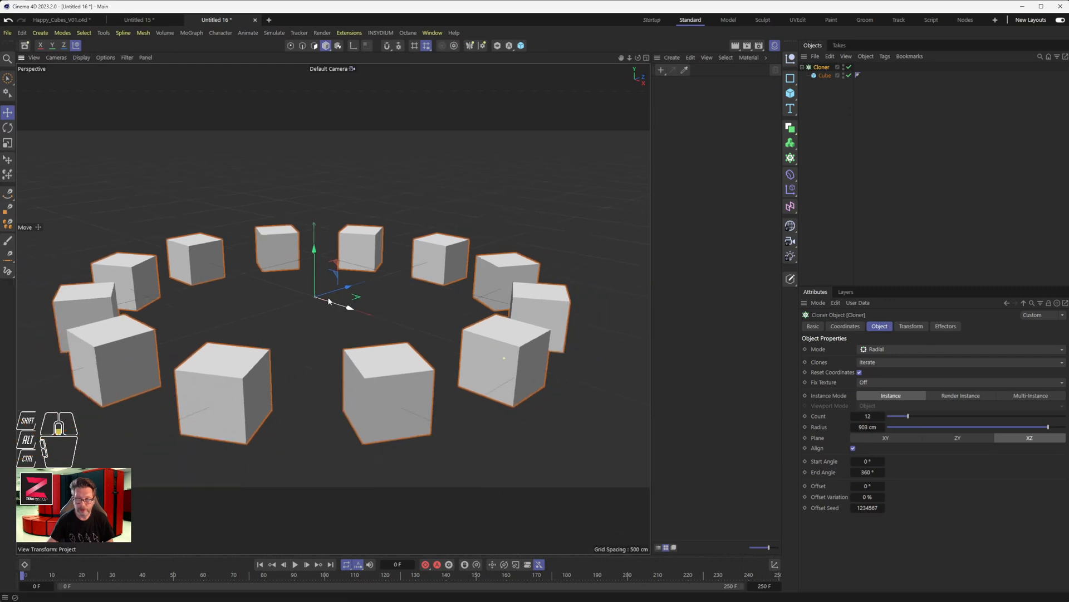
# - Add a plane, enlarge it to about 3261 by 2956 cm, and lower it to form a floor beneath the ring of cubes
pyautogui.moveTo(795, 96); pyautogui.dragTo(819, 138)
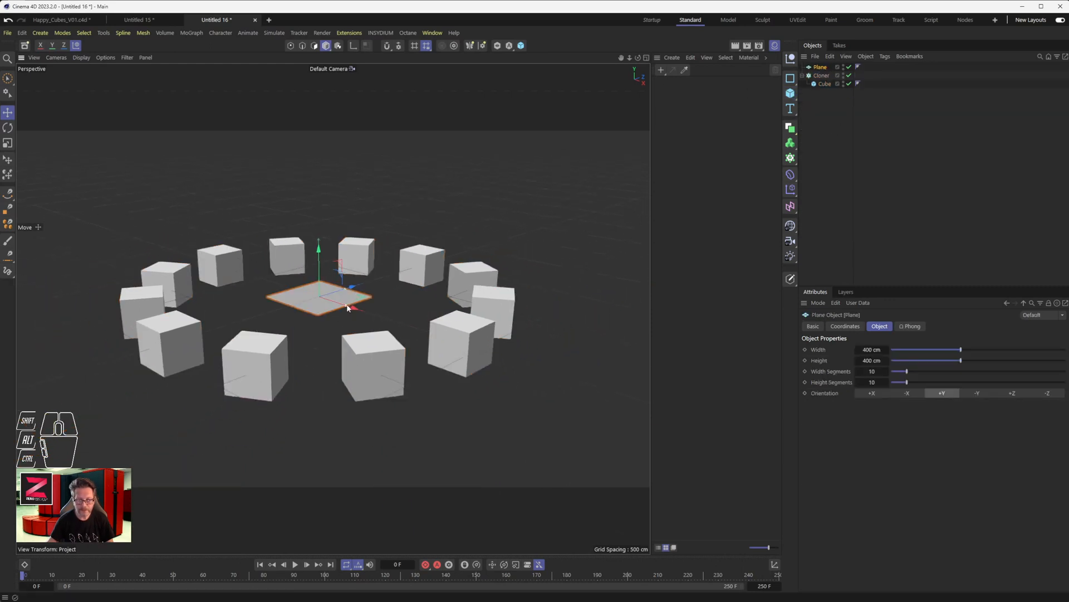
pyautogui.moveTo(346, 307); pyautogui.dragTo(630, 450)
pyautogui.moveTo(352, 287); pyautogui.dragTo(466, 253)
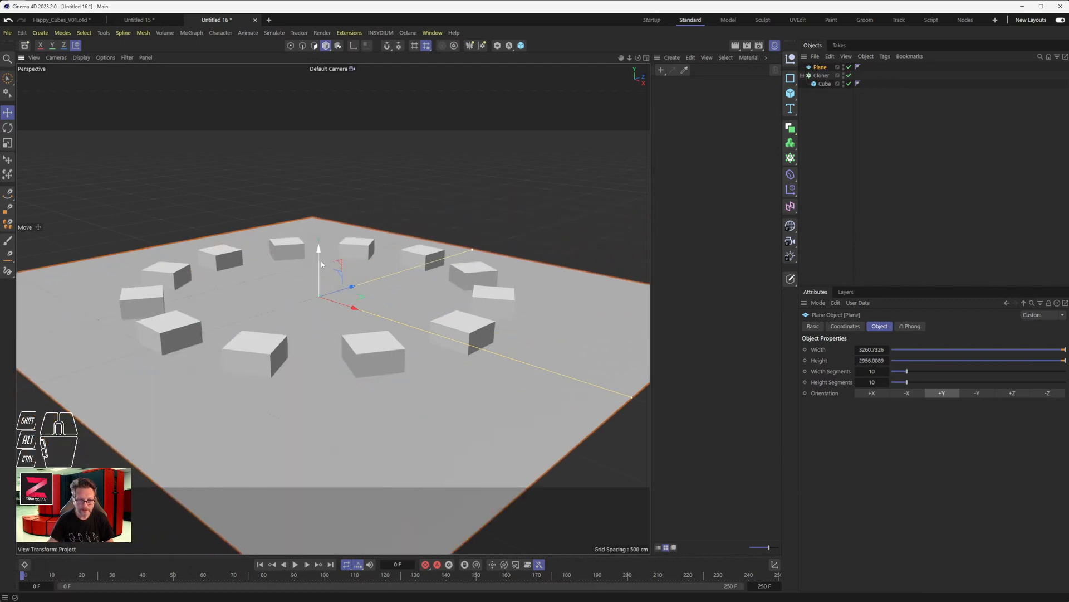
pyautogui.moveTo(319, 261); pyautogui.dragTo(316, 281)
pyautogui.scroll(3, 312, 306)
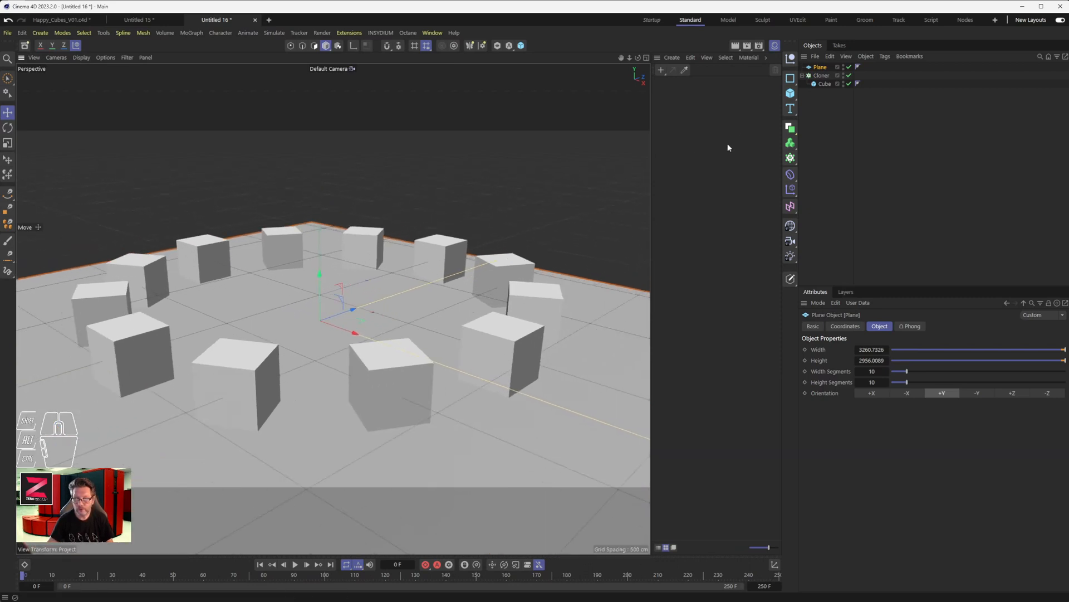
# - Add a separate 200 cm cube at the centre of the ring of cubes
pyautogui.click(793, 96)
pyautogui.scroll(5, 317, 329)
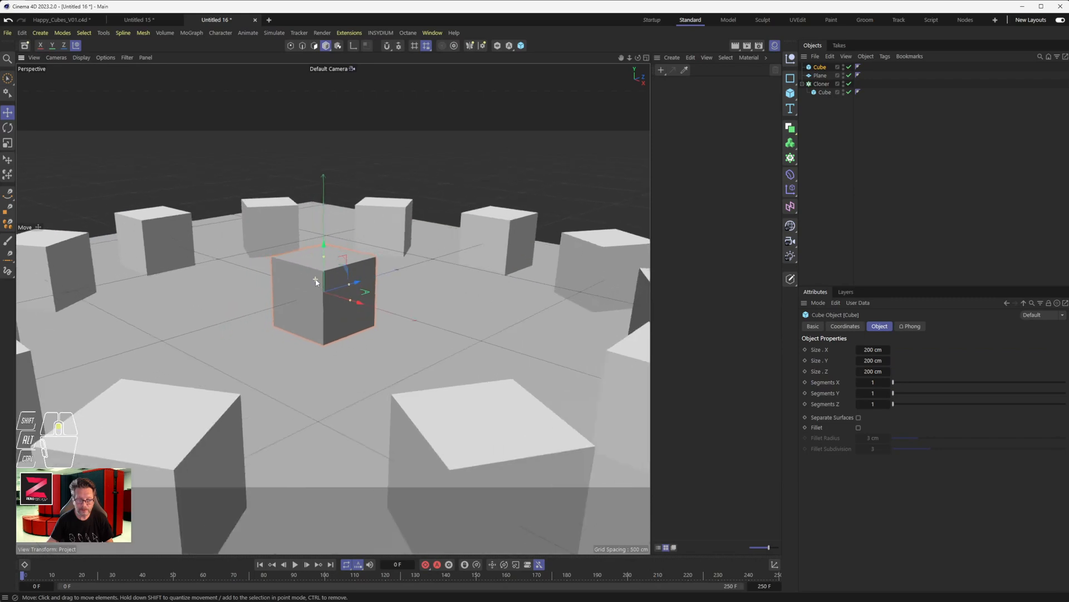
pyautogui.scroll(2, 328, 295)
pyautogui.scroll(-3, 335, 295)
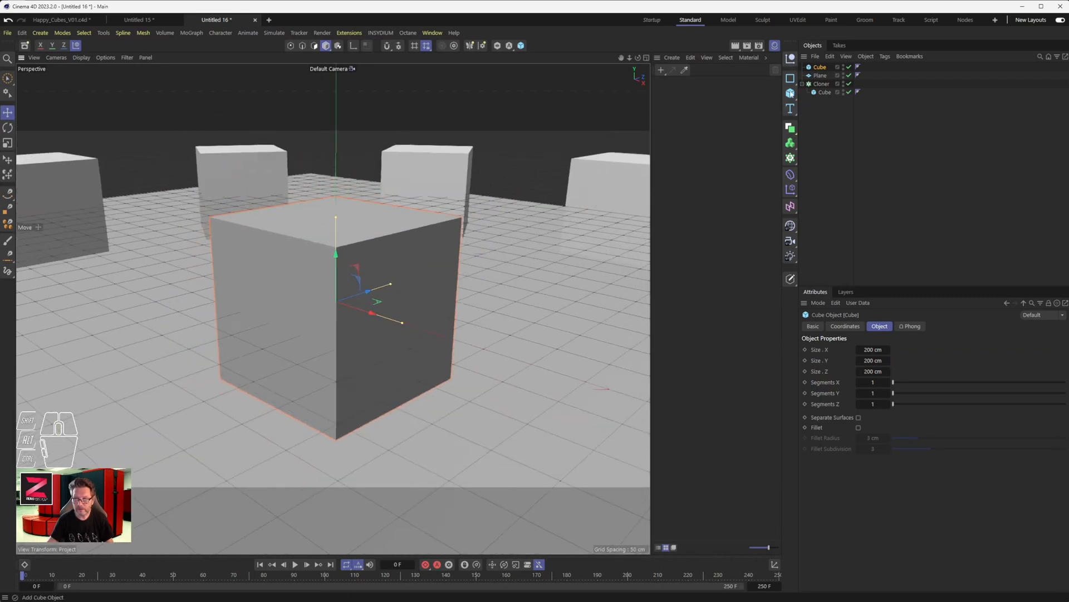
# - Add a sphere with a 100 cm radius and move it along X so it partly protrudes from the central cube
pyautogui.click(792, 94)
pyautogui.click(876, 132)
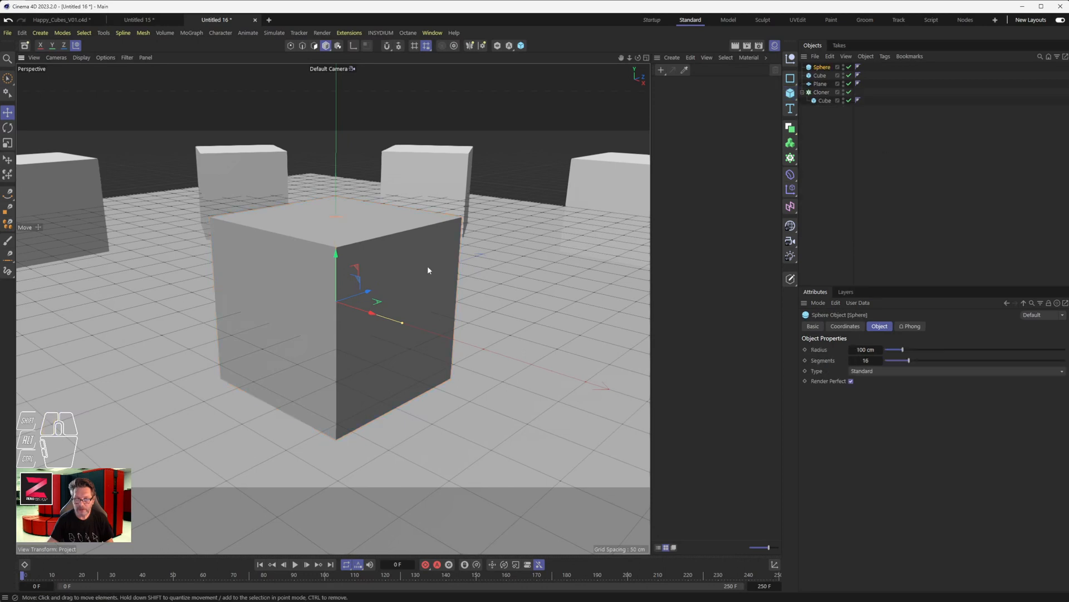
pyautogui.moveTo(361, 312); pyautogui.dragTo(488, 328)
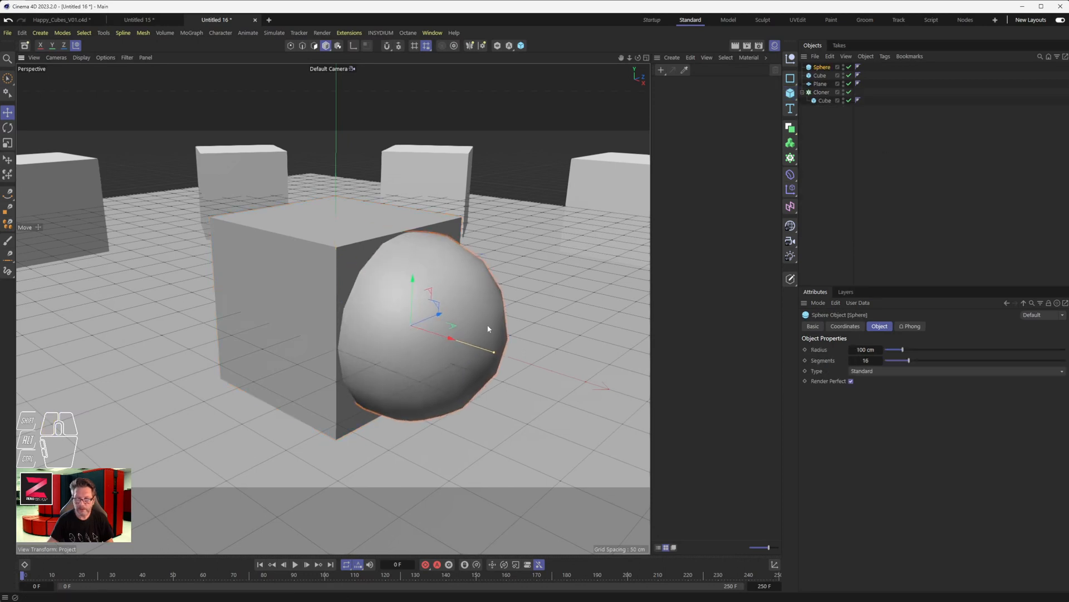
# - Add a Boole object and nest the sphere and the central cube inside it, with the sphere first
pyautogui.click(832, 126)
pyautogui.moveTo(790, 128); pyautogui.dragTo(894, 194)
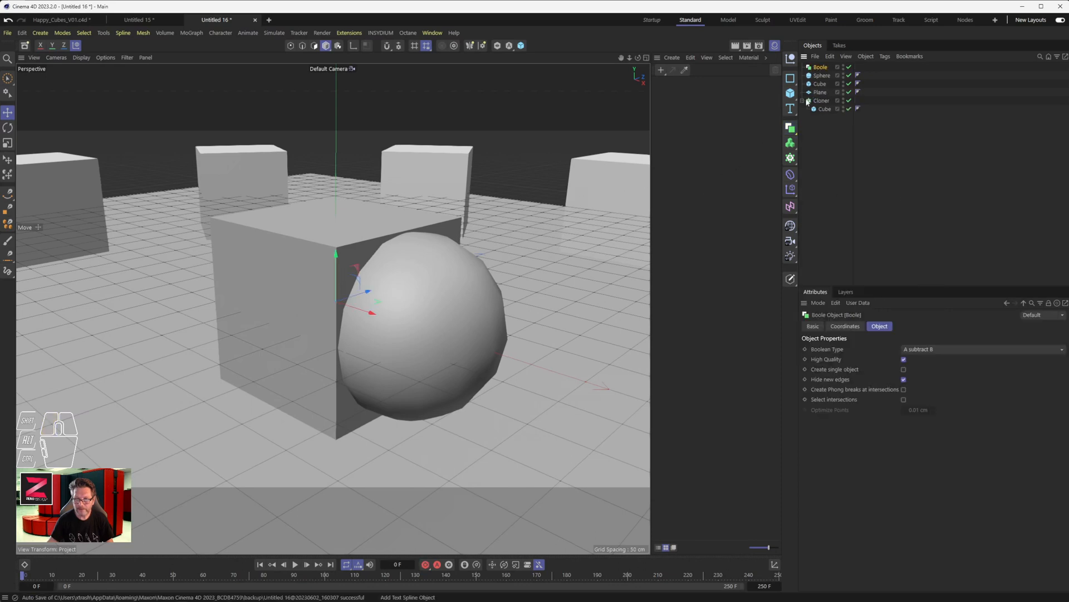
pyautogui.moveTo(819, 84); pyautogui.dragTo(823, 76)
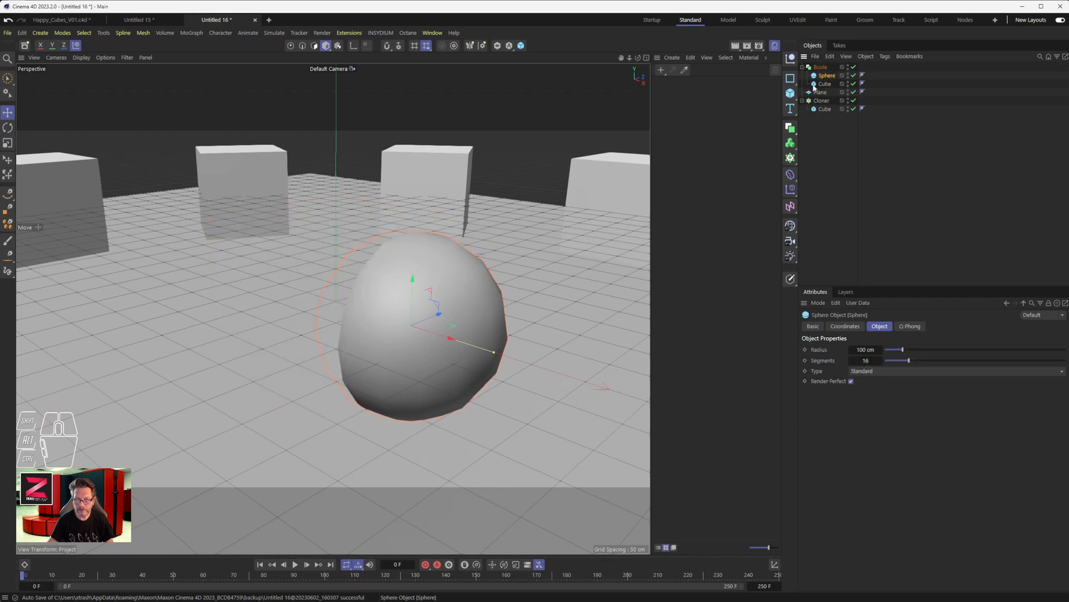
pyautogui.keyDown('alt'); pyautogui.moveTo(393, 321); pyautogui.dragTo(505, 333); pyautogui.keyUp('alt')
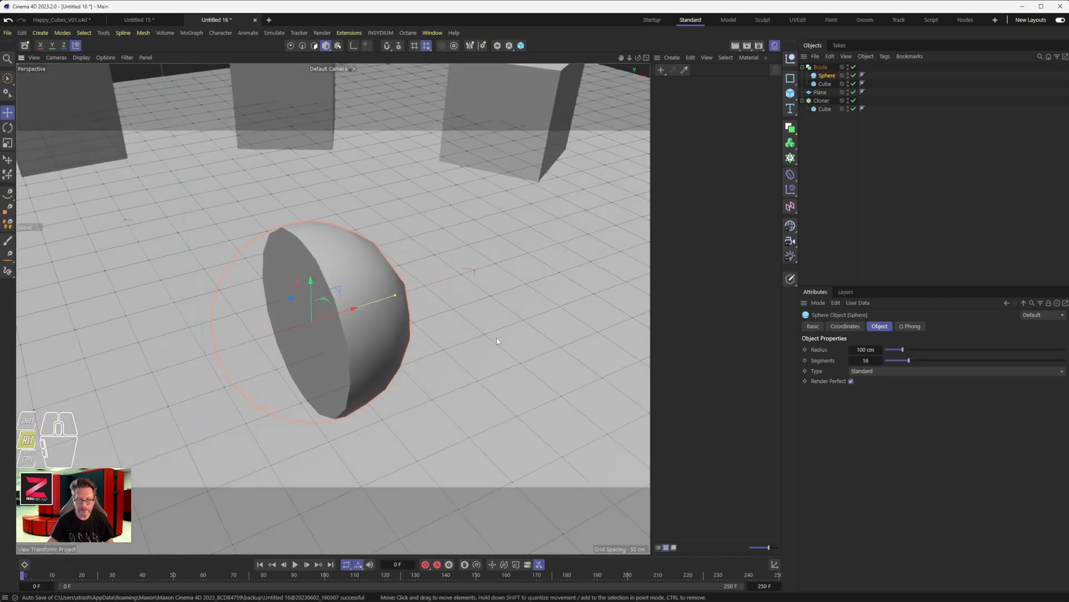
# - Shift the Boole's cube slightly away from the sphere along X and place it above the sphere so the sphere cuts into it
pyautogui.click(825, 84)
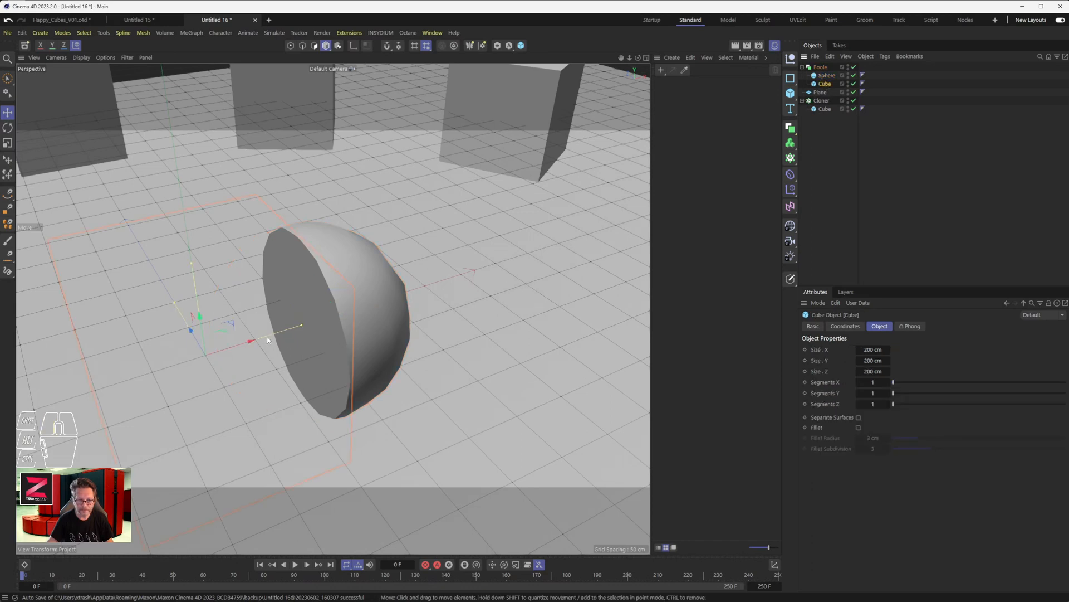
pyautogui.moveTo(243, 343); pyautogui.dragTo(223, 359)
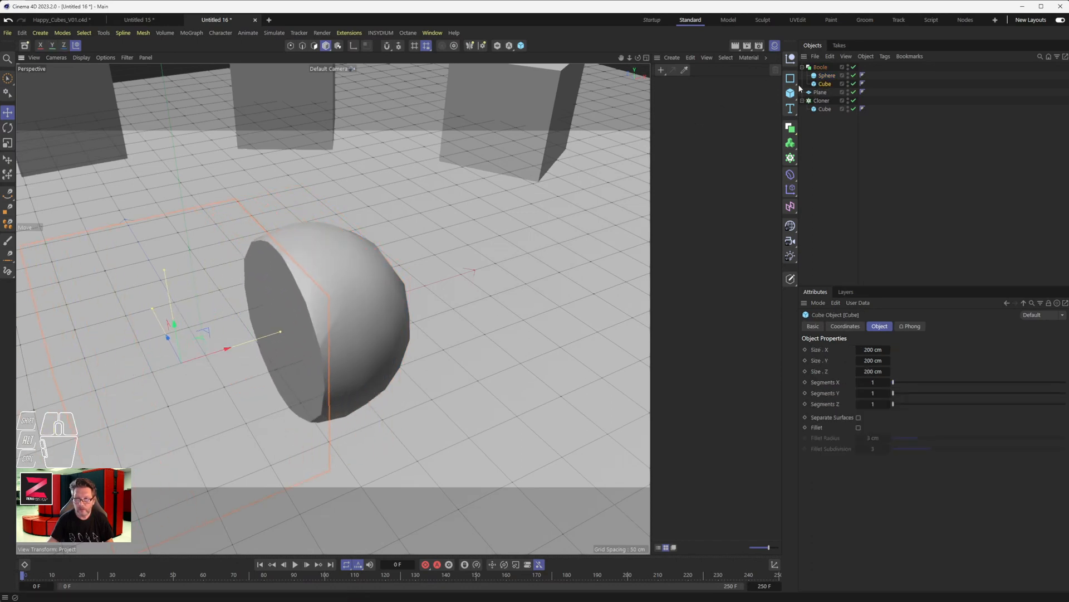
pyautogui.moveTo(824, 83); pyautogui.dragTo(824, 72)
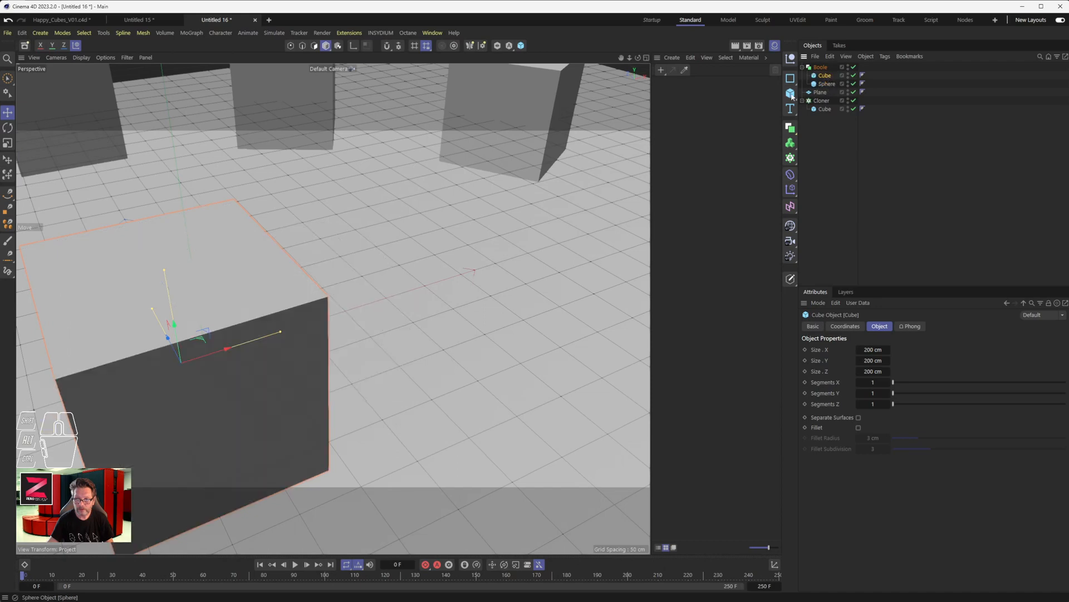
pyautogui.keyDown('alt'); pyautogui.moveTo(375, 327); pyautogui.dragTo(265, 326); pyautogui.keyUp('alt')
pyautogui.scroll(-2, 232, 249)
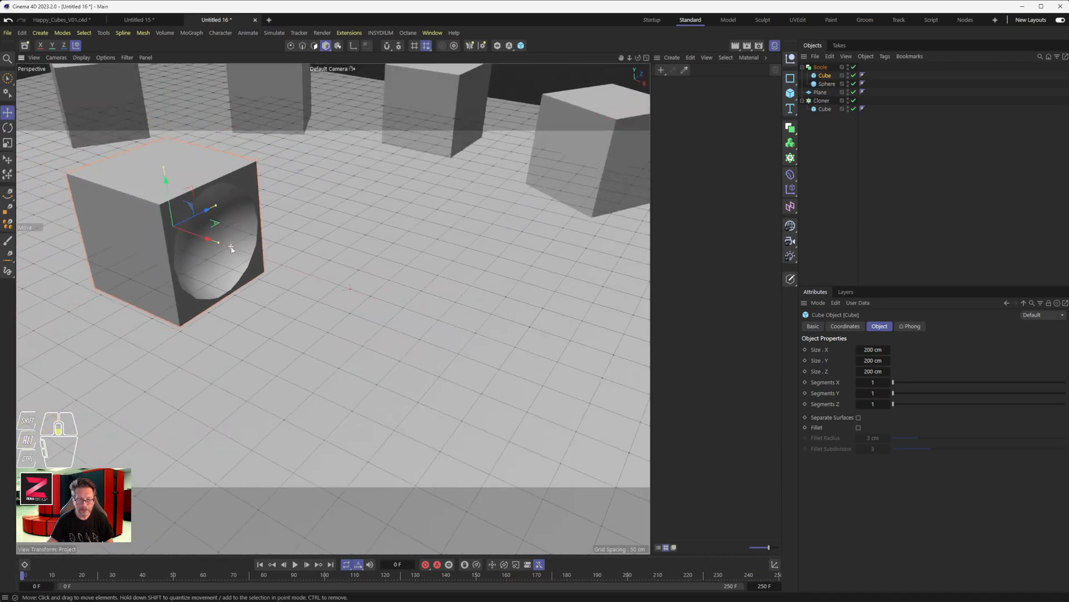
pyautogui.scroll(-3, 232, 249)
pyautogui.keyDown('alt'); pyautogui.moveTo(231, 249); pyautogui.dragTo(321, 284); pyautogui.keyUp('alt')
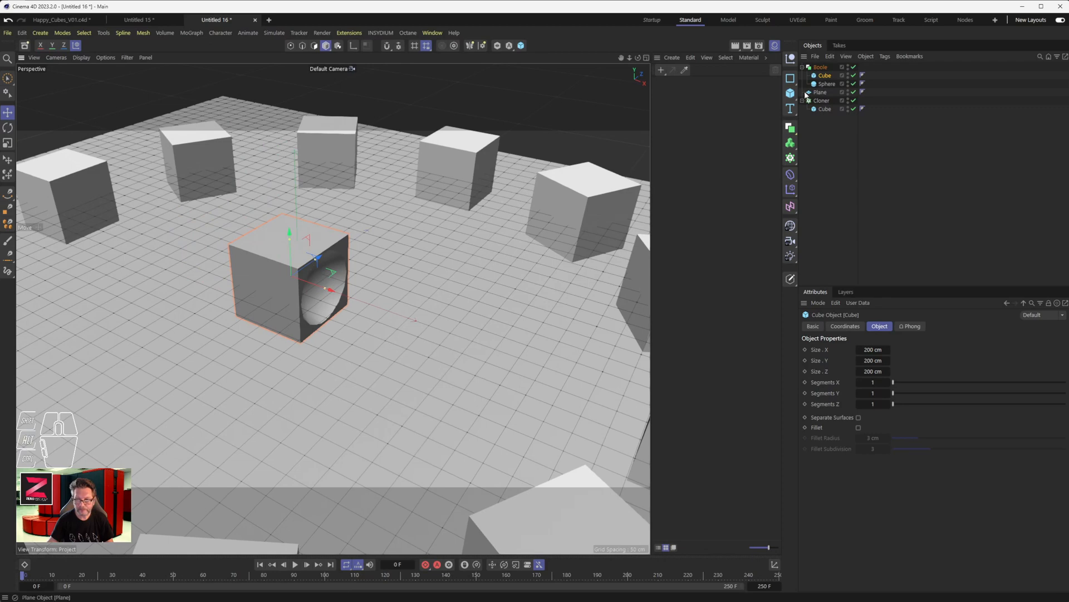
# - Enlarge the Boole's cutting sphere to a radius of about 172 cm
pyautogui.click(827, 83)
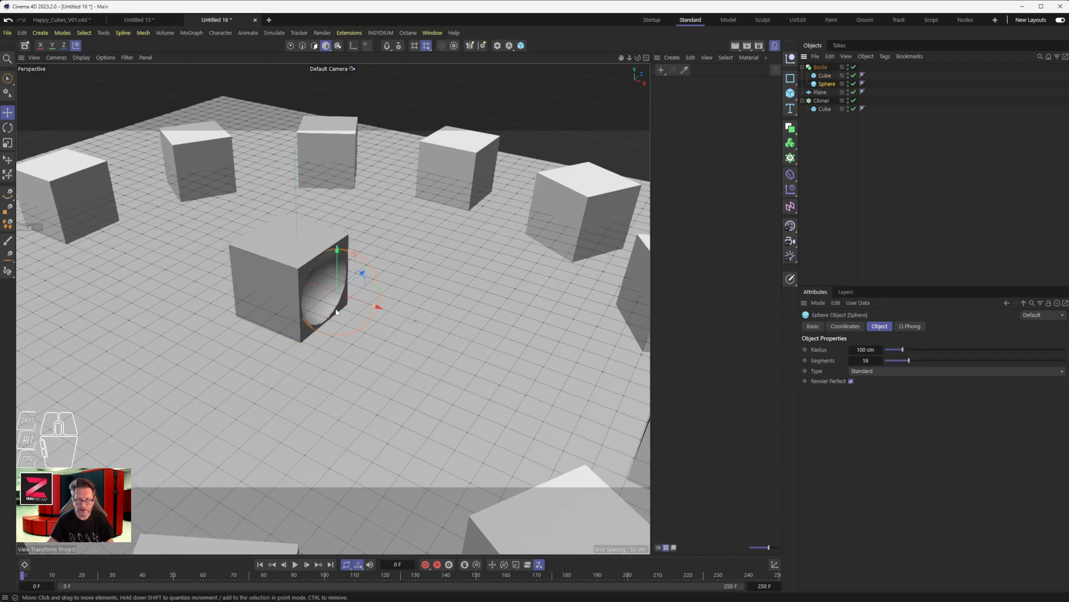
pyautogui.moveTo(349, 298); pyautogui.dragTo(387, 312)
pyautogui.scroll(2, 300, 295)
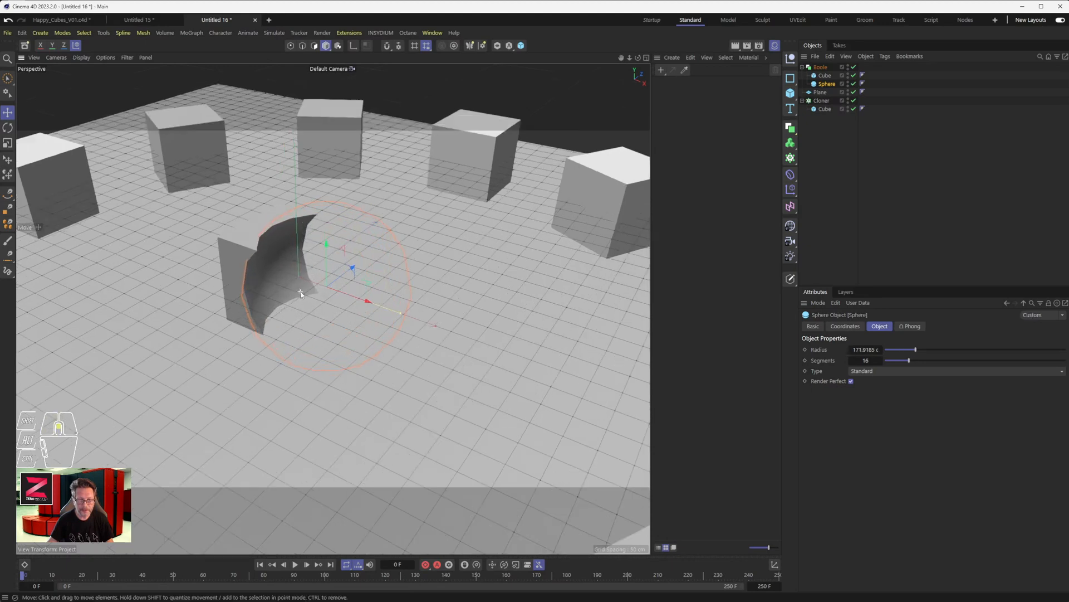
pyautogui.scroll(-7, 302, 290)
pyautogui.scroll(-2, 303, 289)
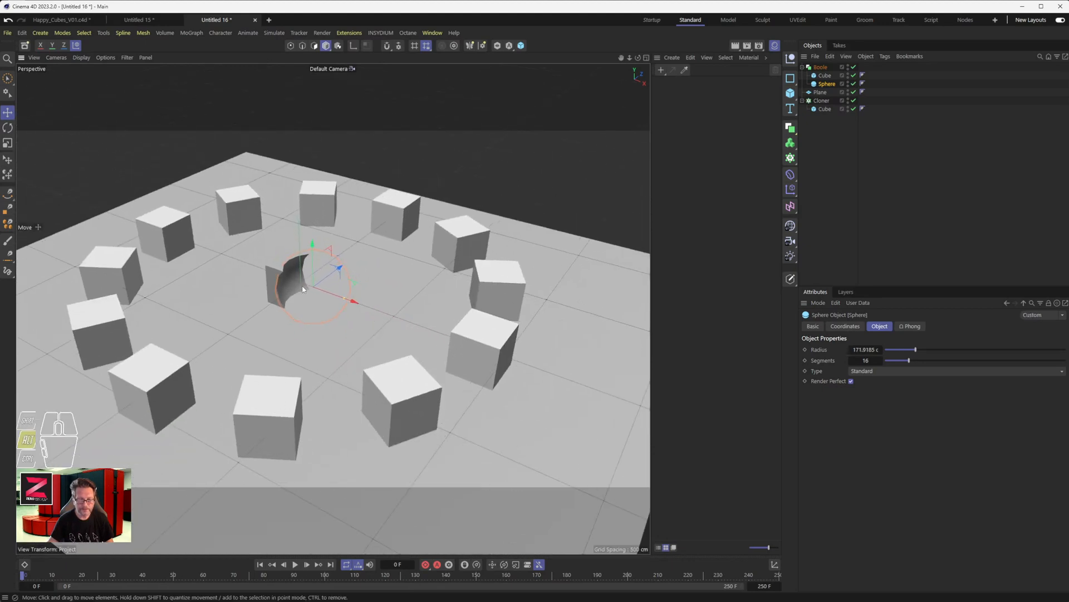
pyautogui.keyDown('alt'); pyautogui.moveTo(303, 289); pyautogui.dragTo(319, 304); pyautogui.keyUp('alt')
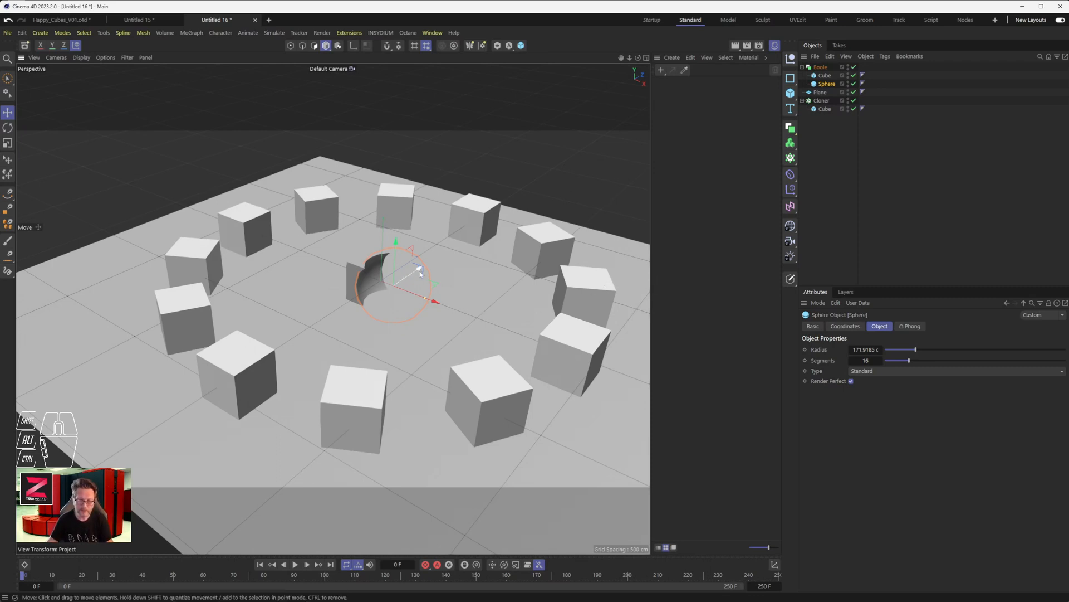
# - Raise the cutting sphere along Y so it hollows the cube from above
pyautogui.moveTo(396, 267); pyautogui.dragTo(396, 248)
pyautogui.scroll(-1, 436, 316)
pyautogui.keyDown('alt'); pyautogui.moveTo(436, 316); pyautogui.dragTo(403, 321, button='middle'); pyautogui.keyUp('alt')
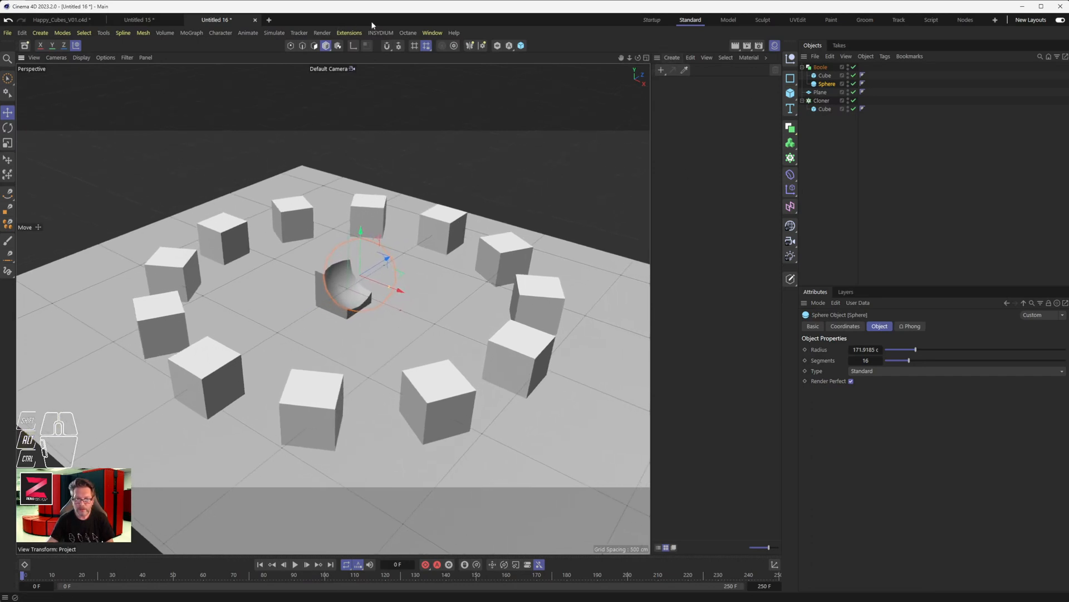
# - Hide the Material Manager and show it again
pyautogui.click(432, 32)
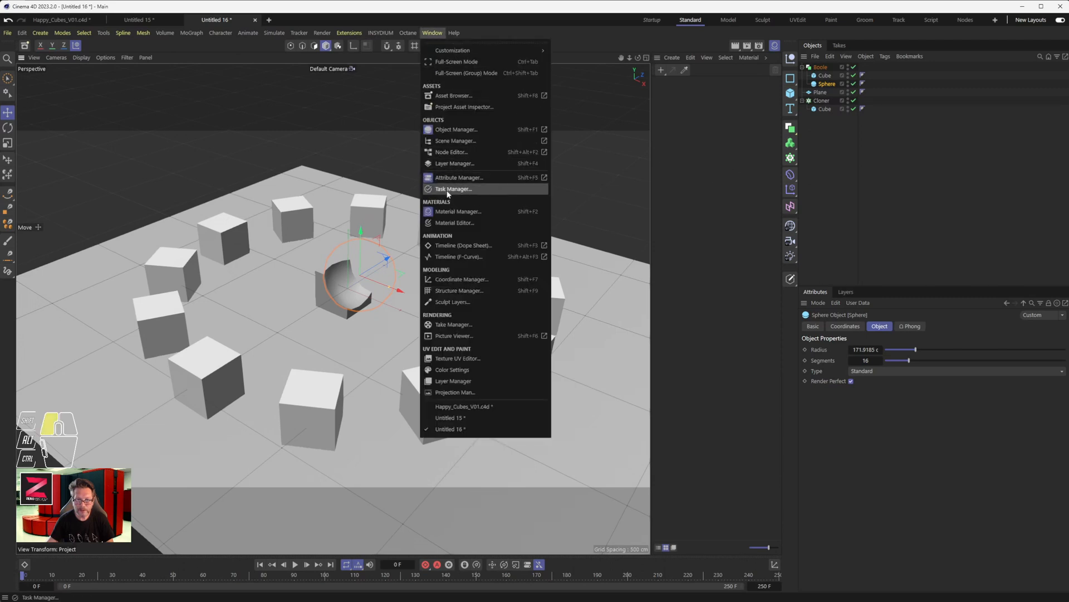
pyautogui.click(466, 212)
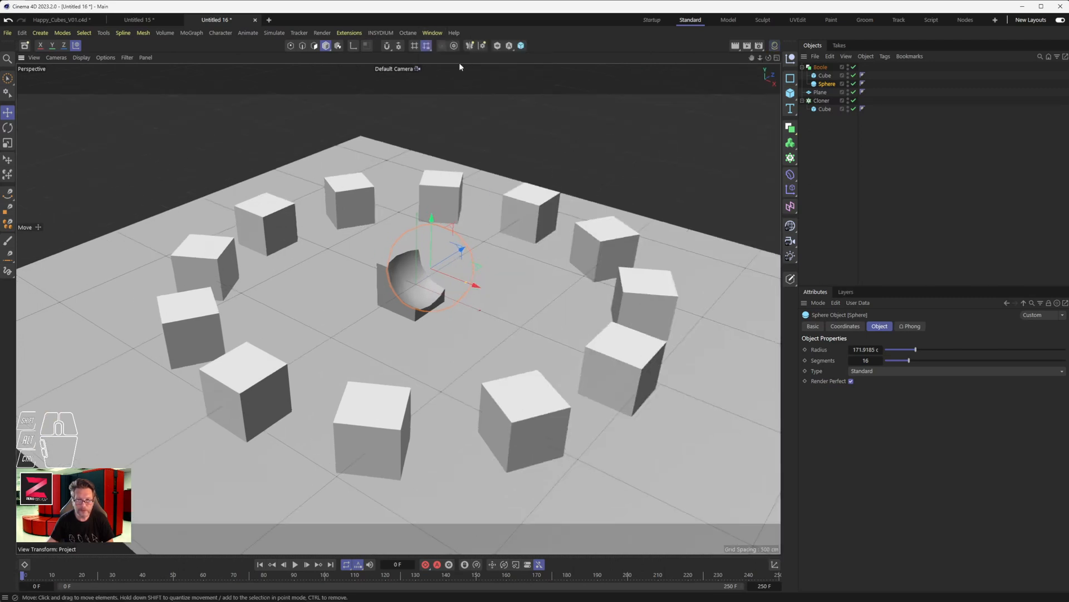
pyautogui.click(432, 33)
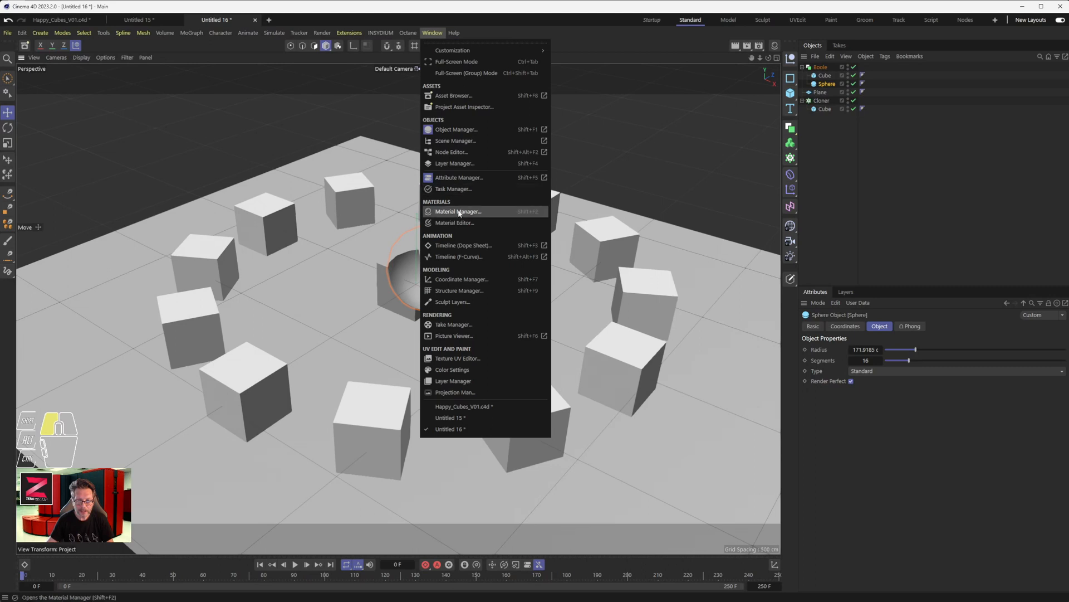
pyautogui.click(459, 211)
# - Create a new material and apply it to the Cloner
pyautogui.doubleClick(670, 118)
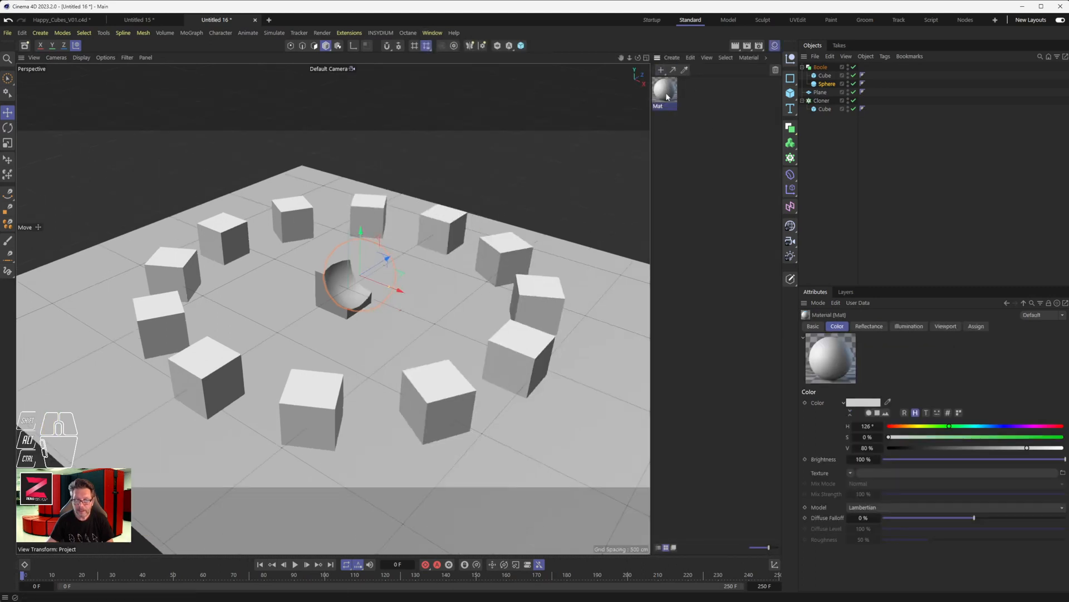
pyautogui.moveTo(667, 97); pyautogui.dragTo(667, 97)
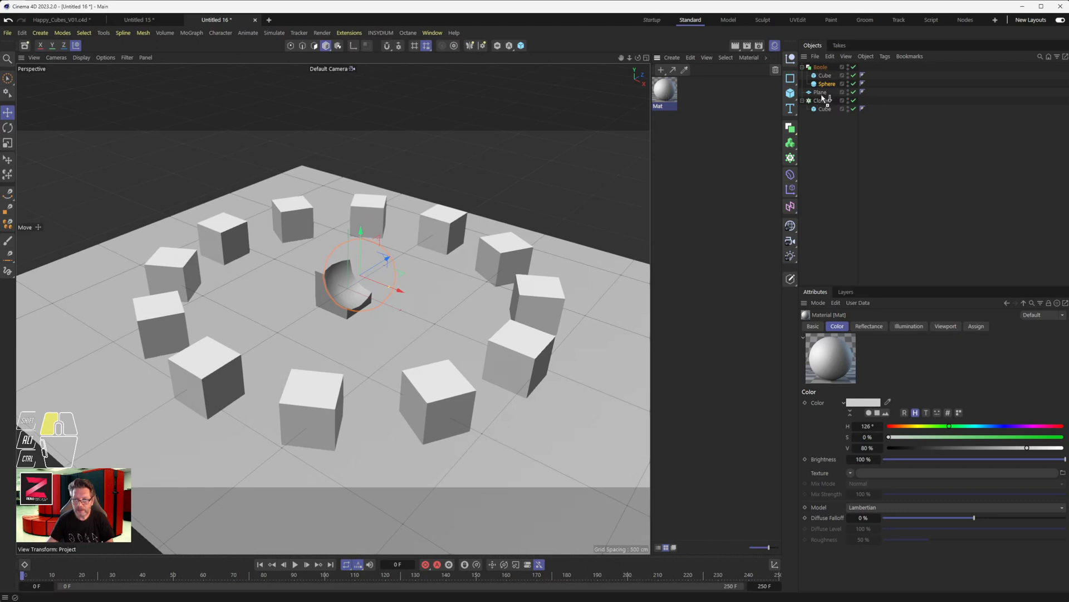
pyautogui.moveTo(823, 105); pyautogui.dragTo(823, 106)
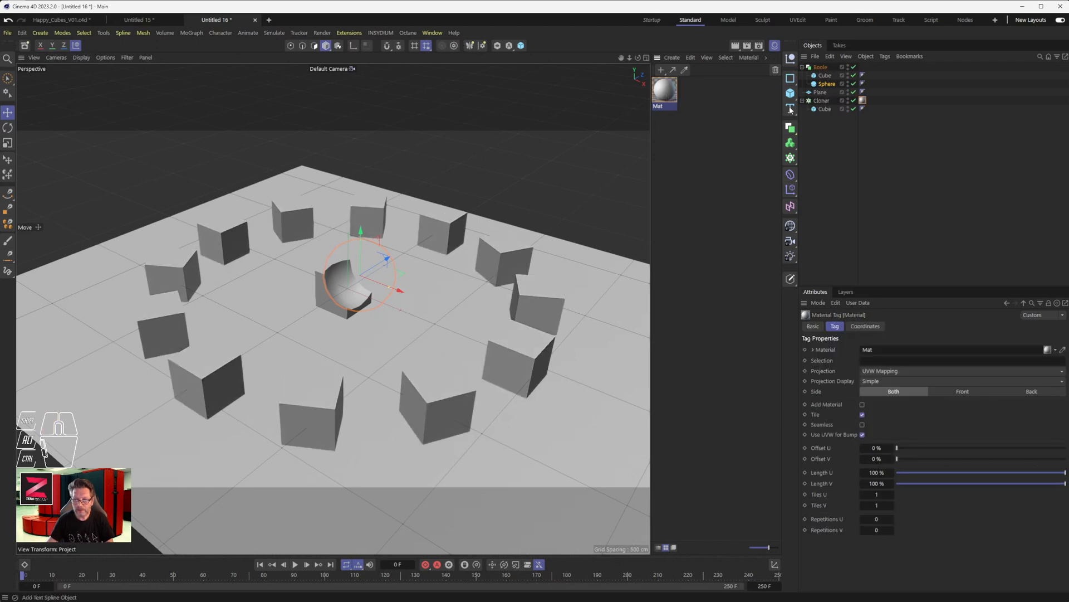
# - Set the cloned cubes' material color to bright red with hue 0°, saturation 73% and value 100%
pyautogui.doubleClick(663, 94)
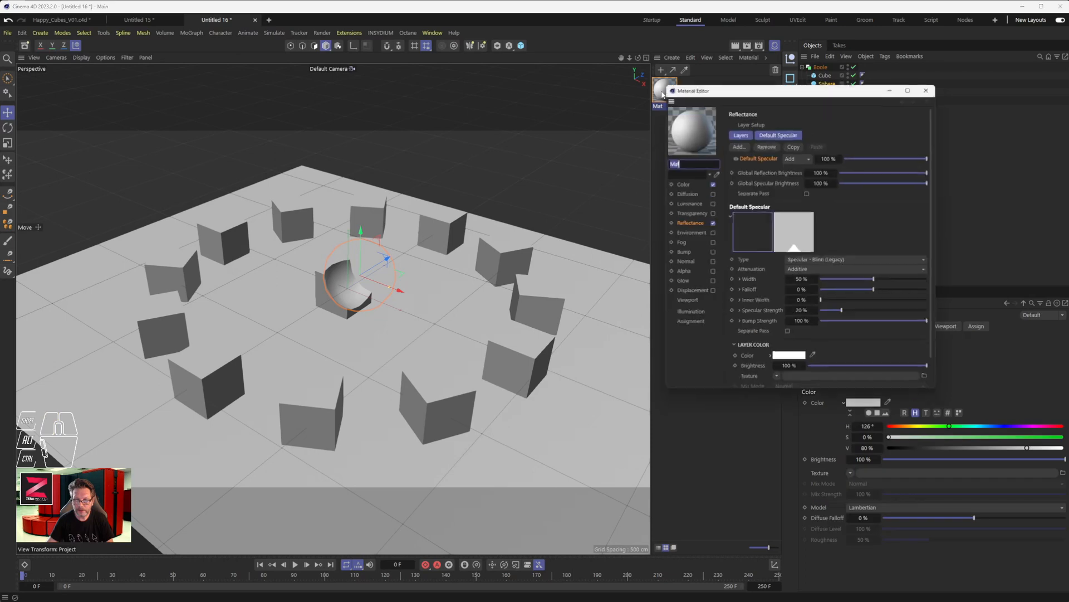
pyautogui.click(680, 183)
pyautogui.moveTo(829, 144); pyautogui.dragTo(821, 144)
pyautogui.moveTo(892, 155); pyautogui.dragTo(945, 156)
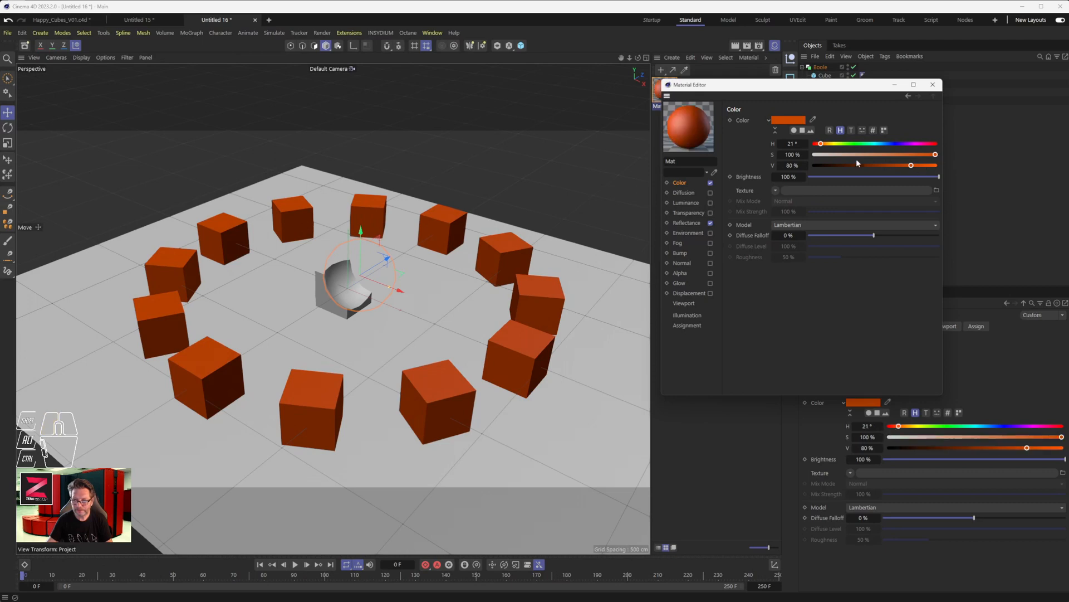
pyautogui.moveTo(819, 144); pyautogui.dragTo(813, 172)
pyautogui.moveTo(911, 165)
pyautogui.mouseDown()
pyautogui.moveTo(942, 166)
pyautogui.moveTo(880, 156)
pyautogui.moveTo(904, 157)
pyautogui.mouseUp()
pyautogui.click(933, 85)
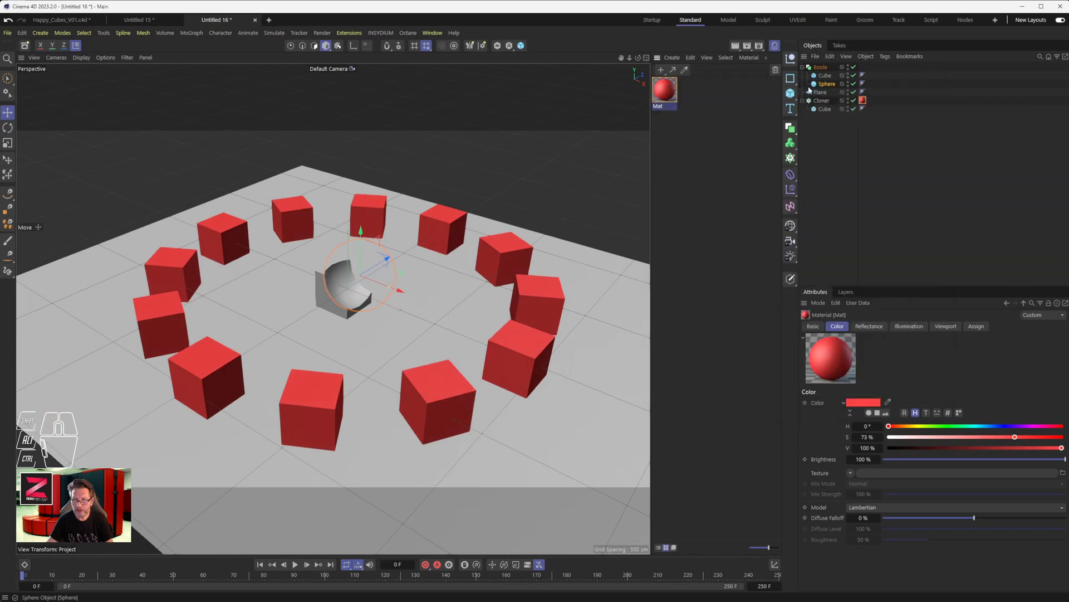
# - Create a second default grey material and apply it to the Plane
pyautogui.doubleClick(683, 99)
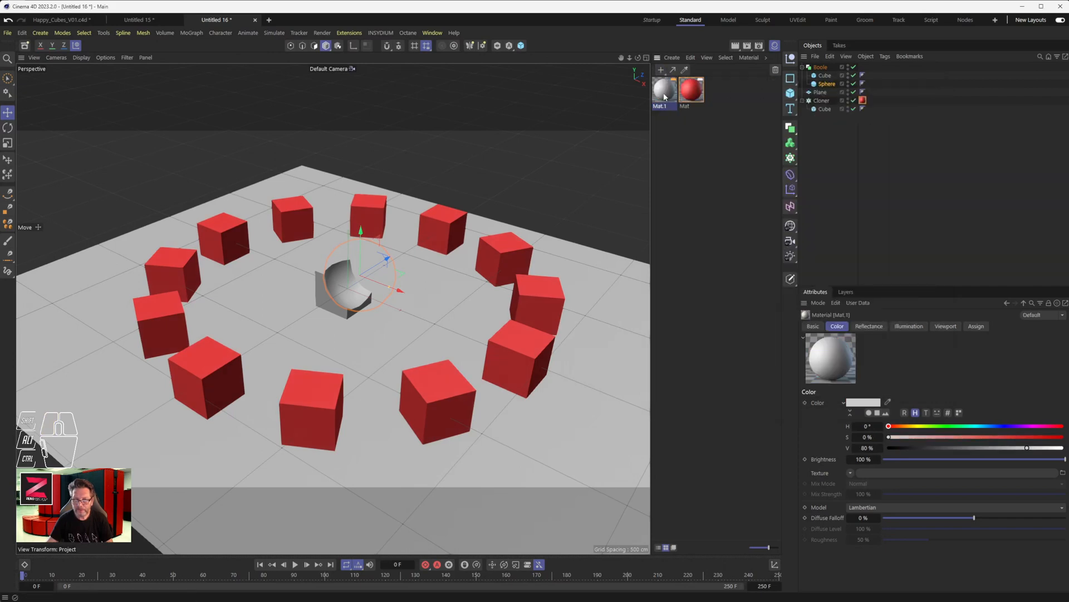
pyautogui.moveTo(664, 96); pyautogui.dragTo(688, 109)
pyautogui.moveTo(815, 97); pyautogui.dragTo(819, 94)
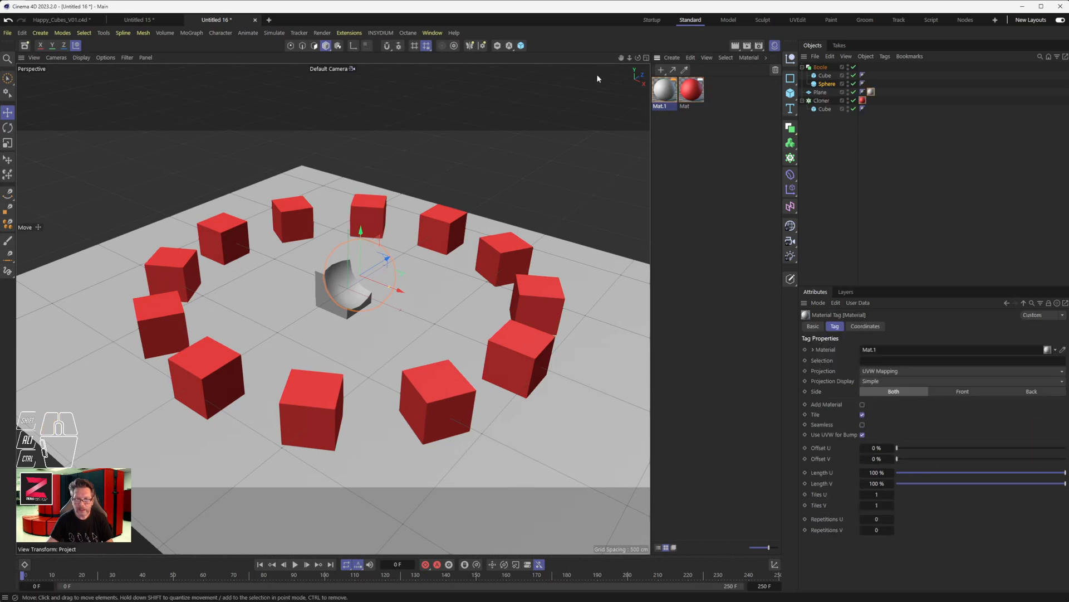
# - Switch the renderer to Standard and render the active view
pyautogui.click(759, 46)
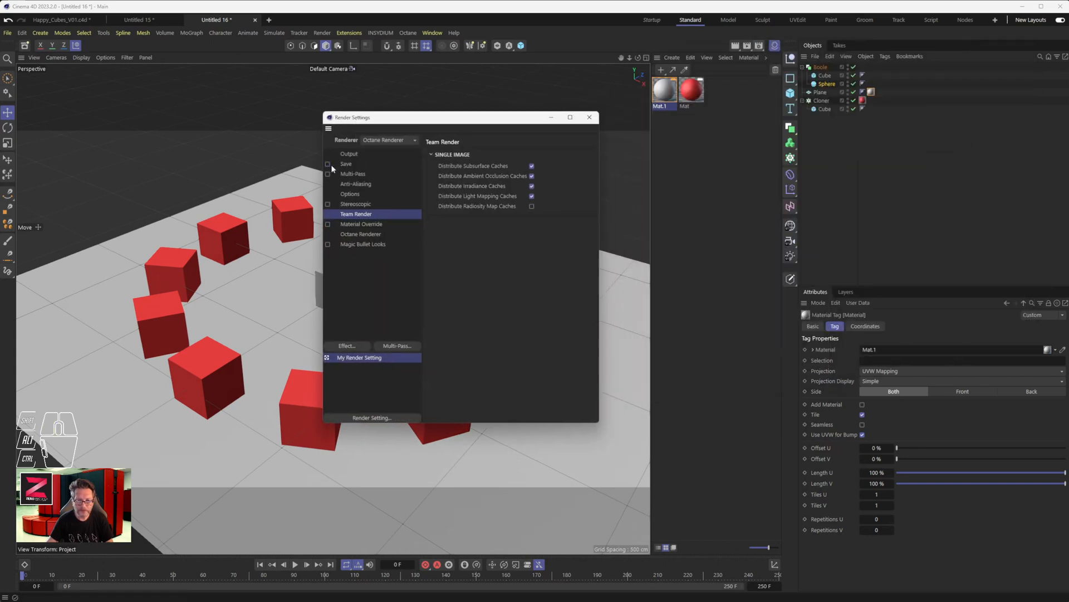
pyautogui.click(388, 140)
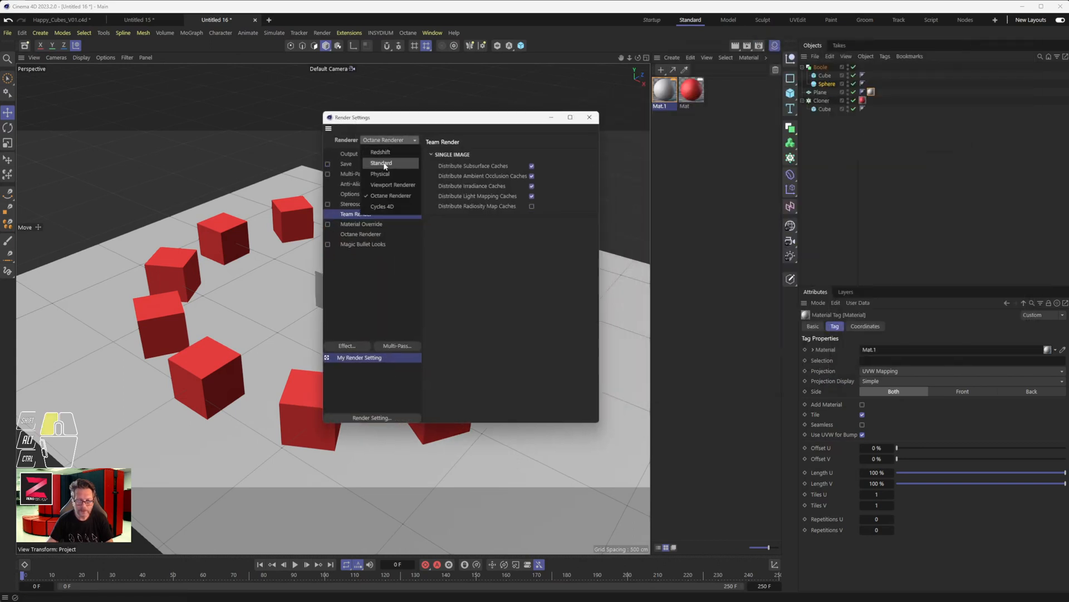
pyautogui.click(382, 164)
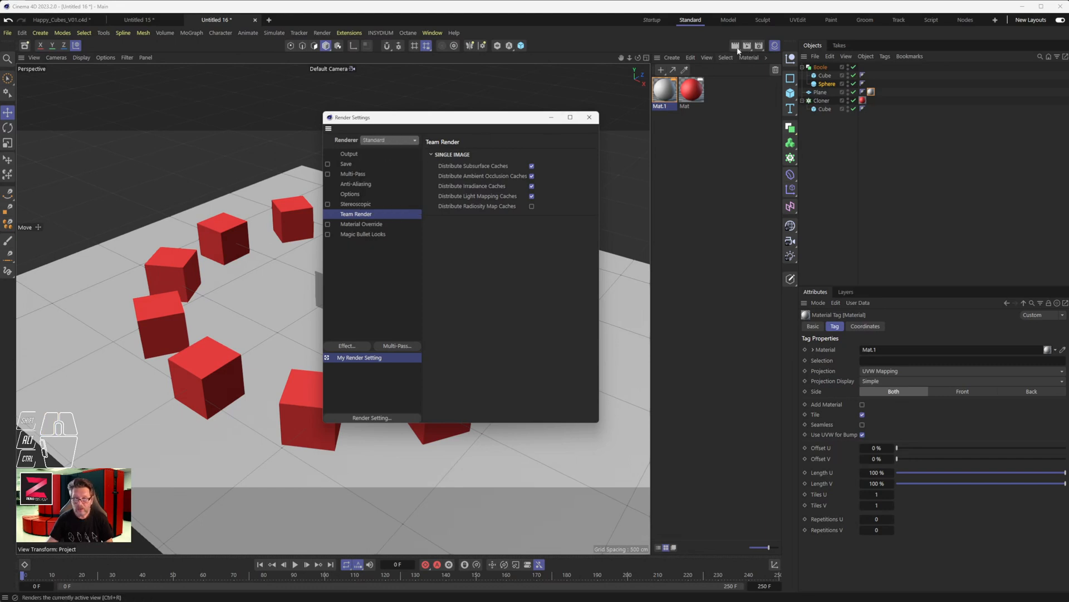
pyautogui.moveTo(519, 119); pyautogui.dragTo(829, 150)
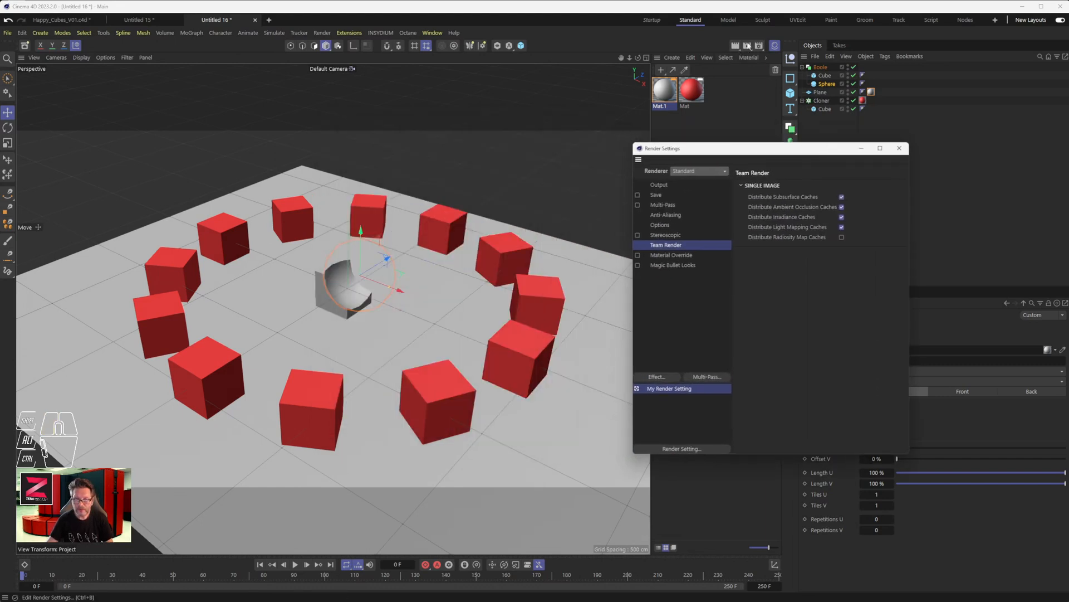
pyautogui.click(736, 46)
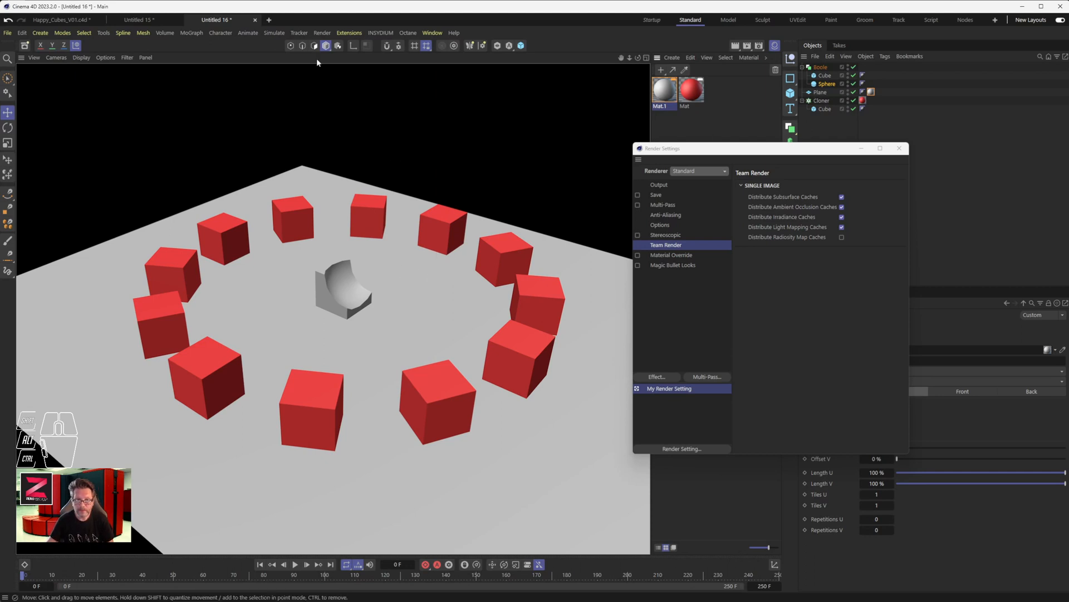
# - Add a standard light and raise it about 360 cm along Y above the central cube
pyautogui.click(41, 34)
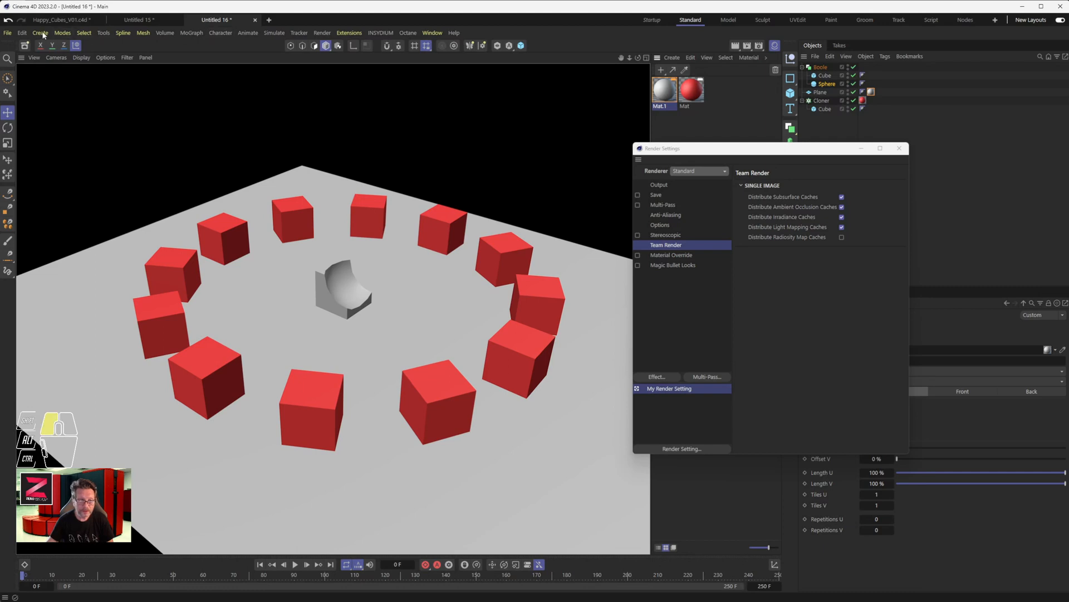
pyautogui.moveTo(62, 173)
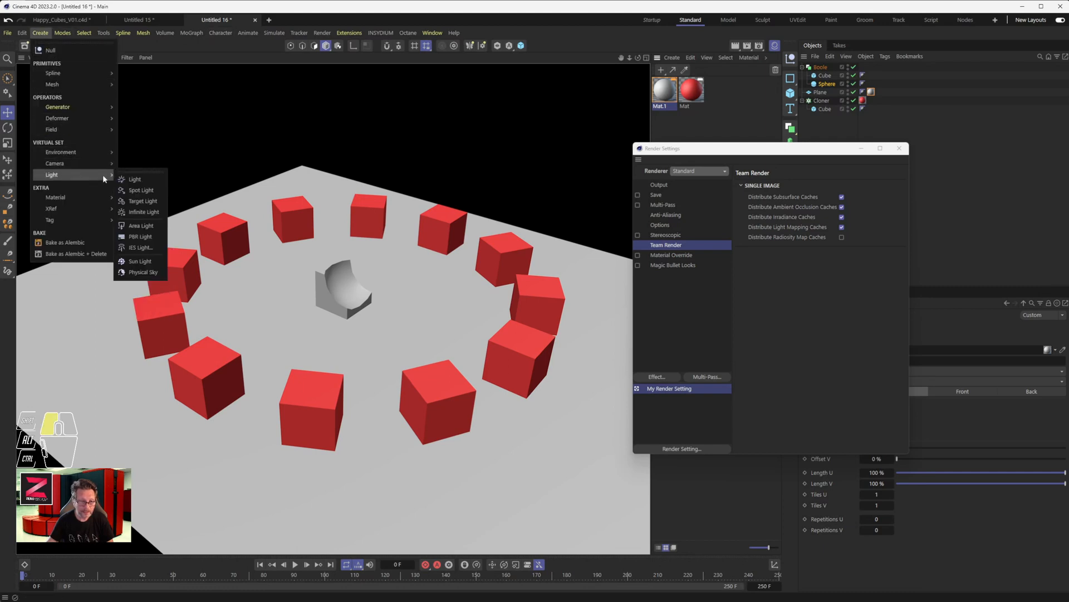
pyautogui.click(140, 178)
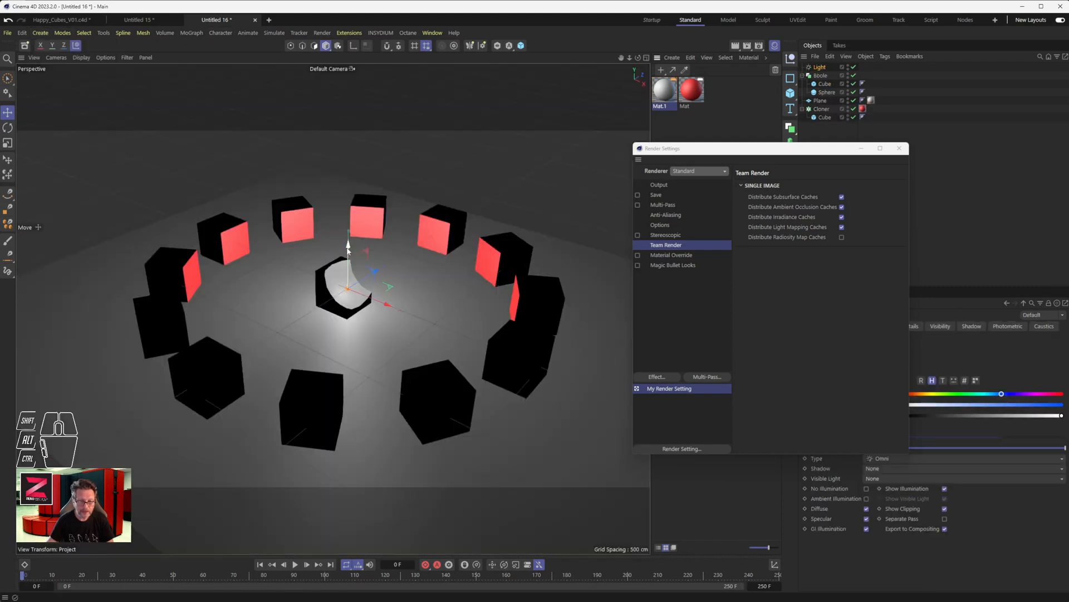
pyautogui.moveTo(347, 249); pyautogui.dragTo(344, 179)
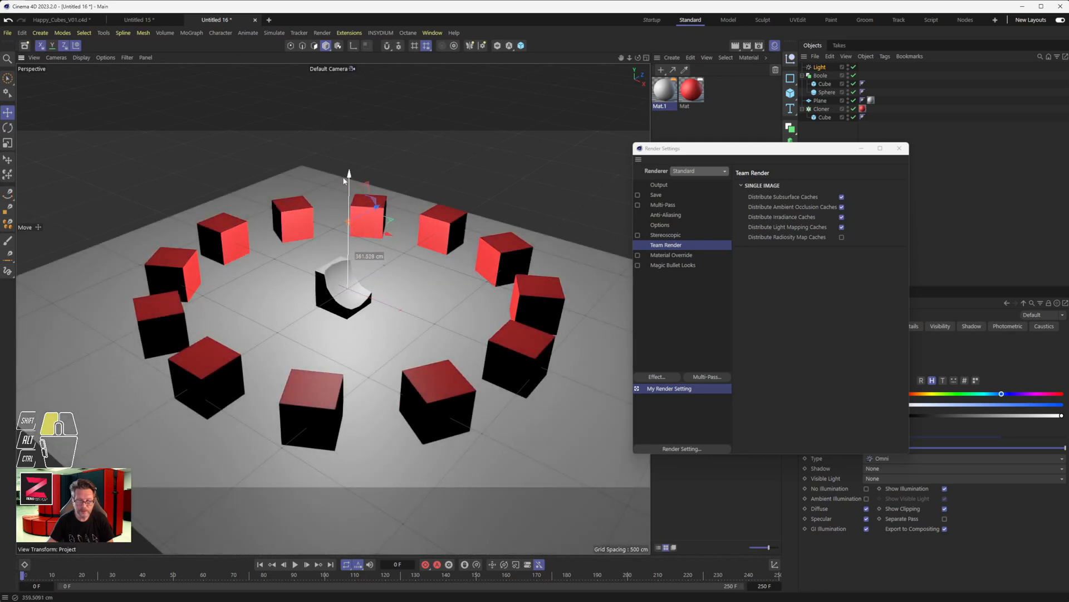
# - Close the render settings and tint the light pale blue with hue 191° and saturation 15%
pyautogui.click(899, 148)
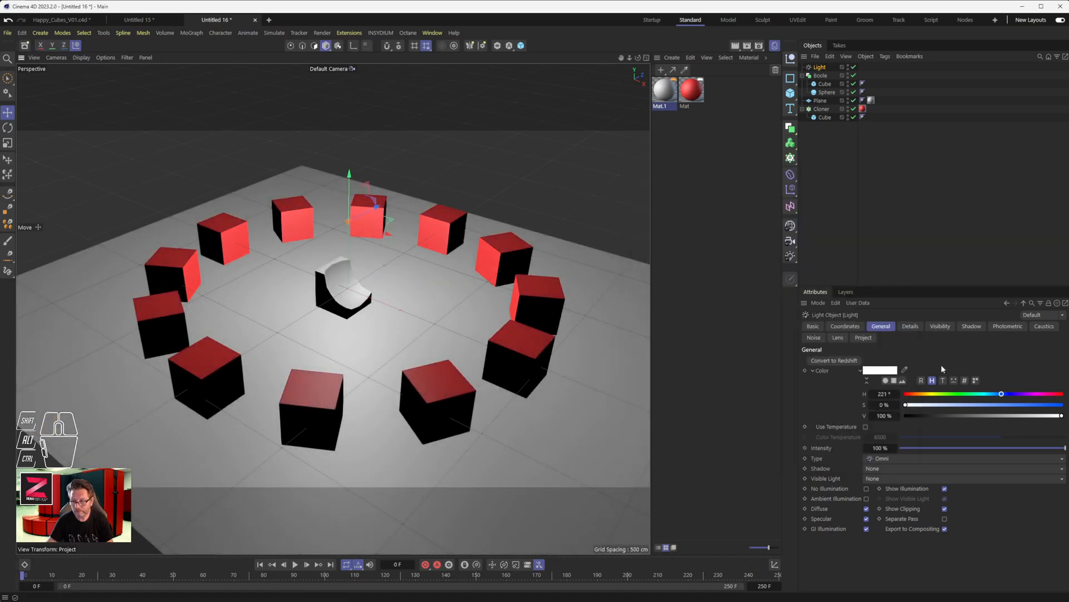
pyautogui.moveTo(945, 396); pyautogui.dragTo(930, 406)
pyautogui.click(939, 406)
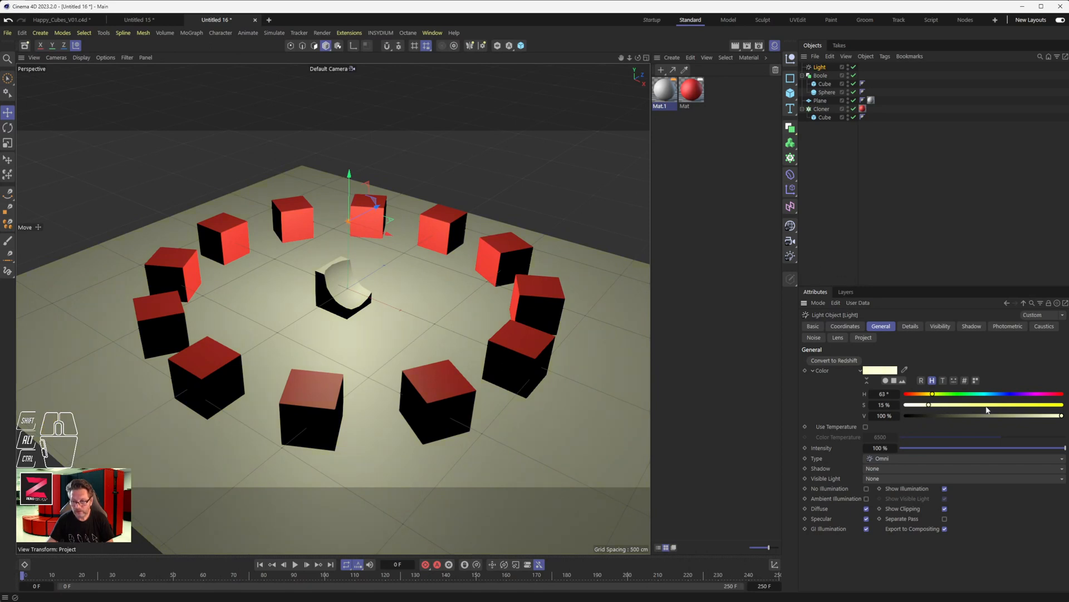
pyautogui.click(987, 394)
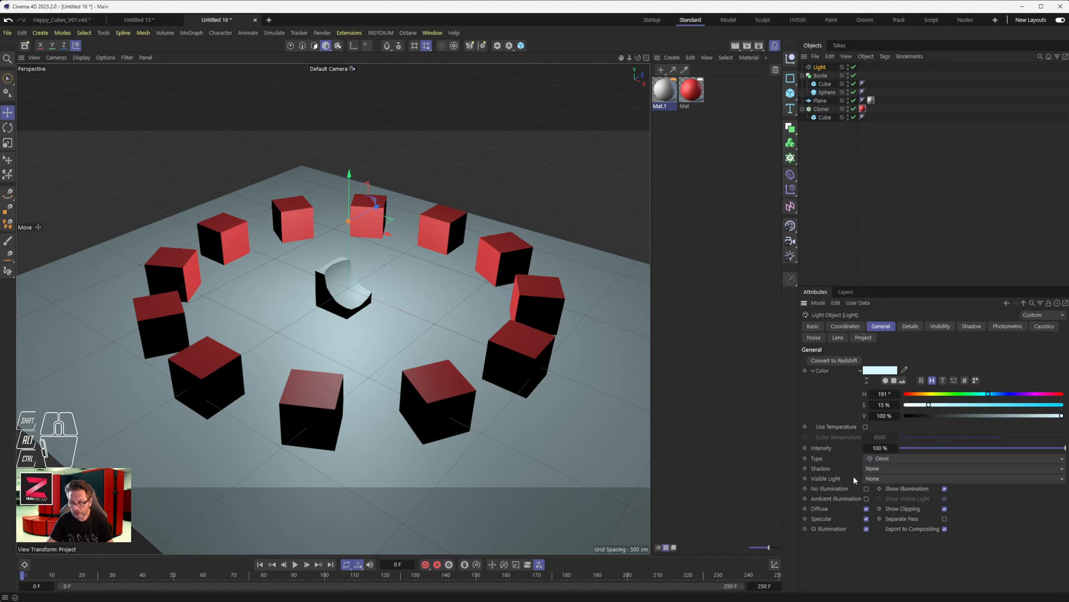
# - Set the light's shadow type to Area and render the active view
pyautogui.click(886, 468)
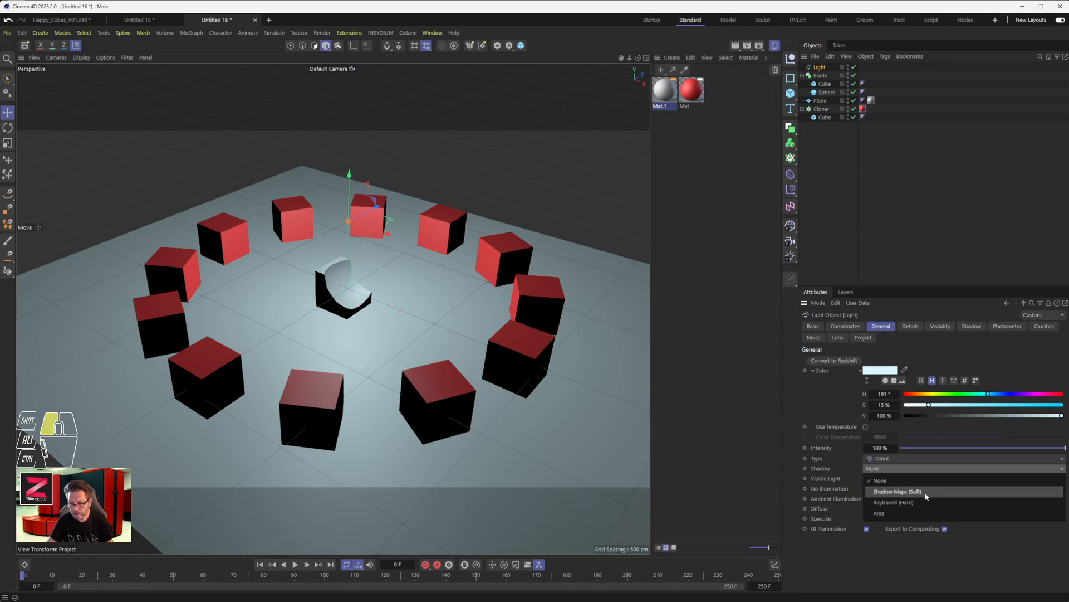
pyautogui.moveTo(927, 500); pyautogui.dragTo(924, 512)
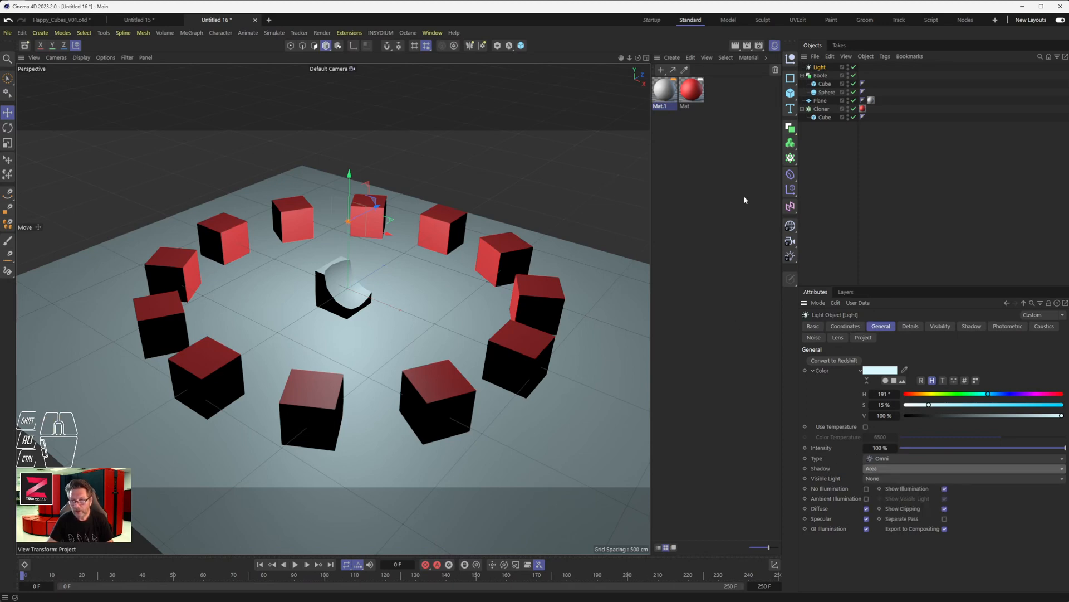
pyautogui.click(734, 47)
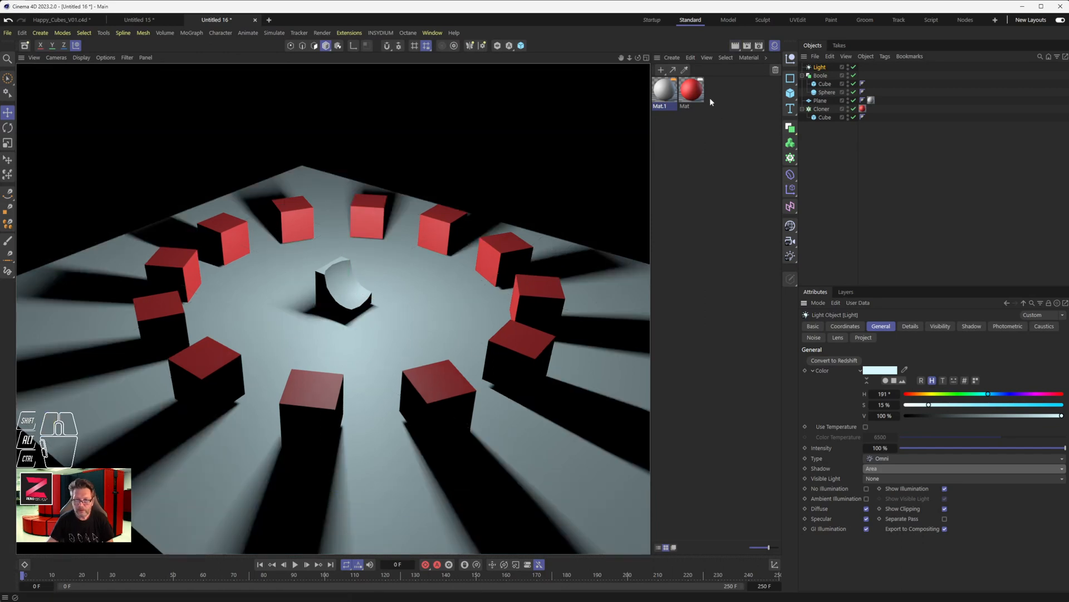
# - Switch the renderer to Physical and review its basic and advanced settings
pyautogui.click(758, 46)
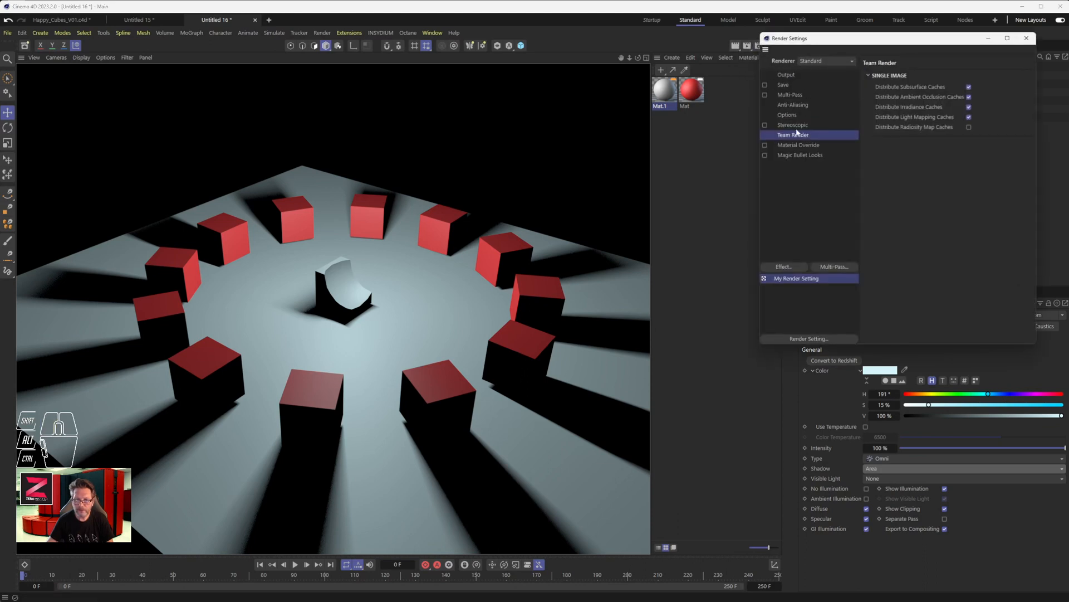
pyautogui.click(815, 62)
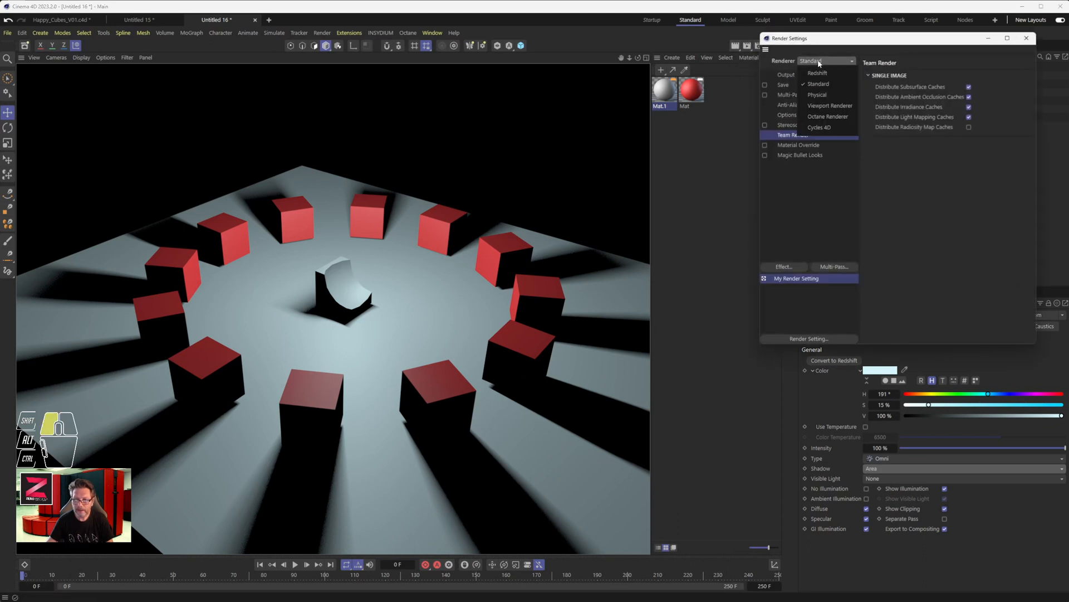
pyautogui.click(825, 96)
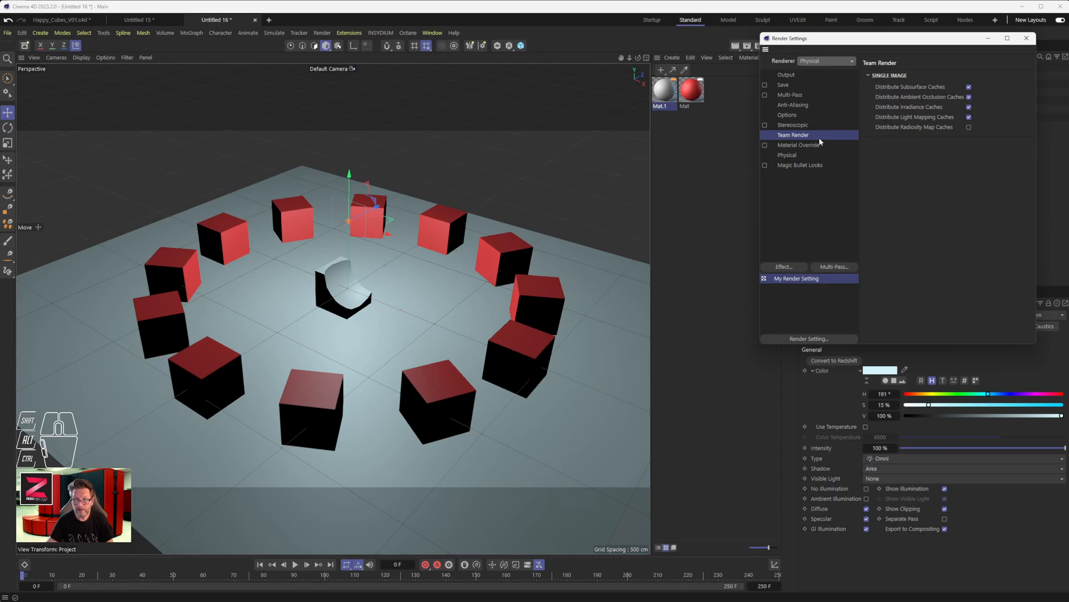
pyautogui.click(808, 155)
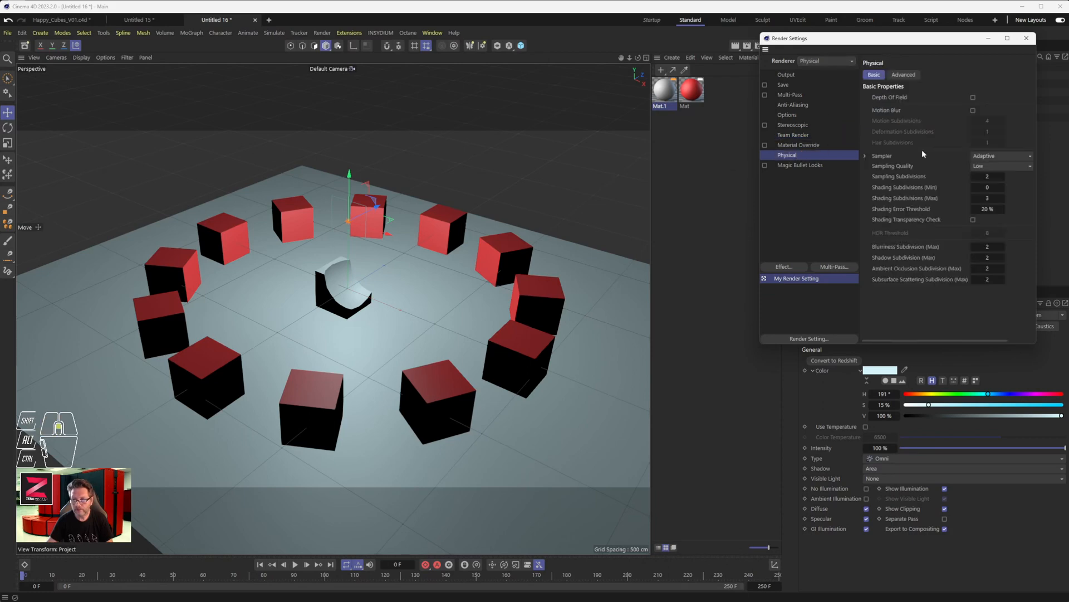
pyautogui.click(904, 74)
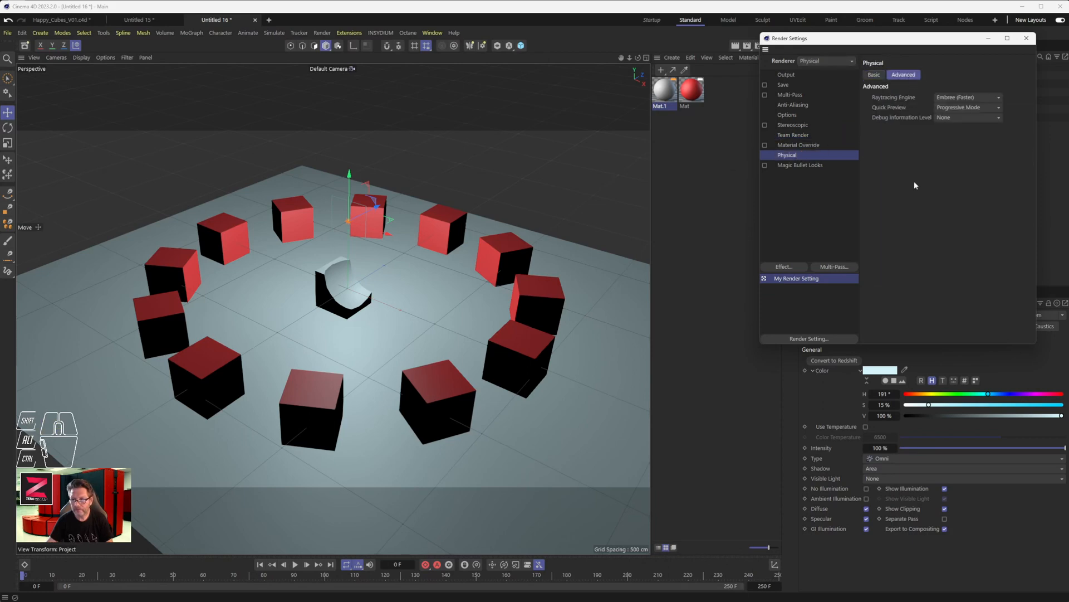
pyautogui.click(1027, 38)
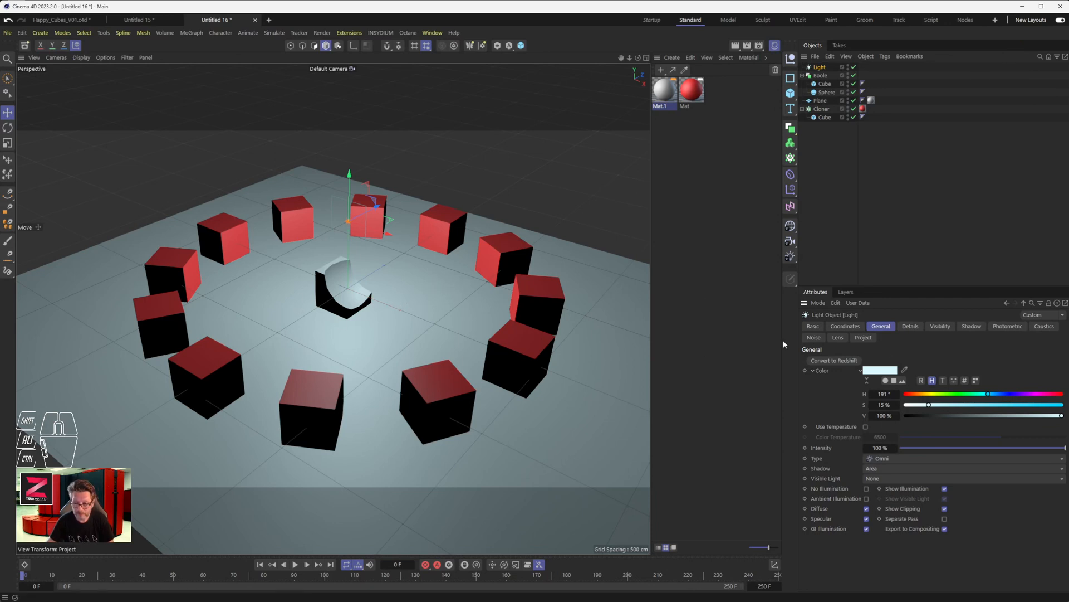
# - Open the floor plane's material and change its Default Specular reflectance type to Ward
pyautogui.doubleClick(664, 94)
pyautogui.moveTo(745, 88); pyautogui.dragTo(559, 148)
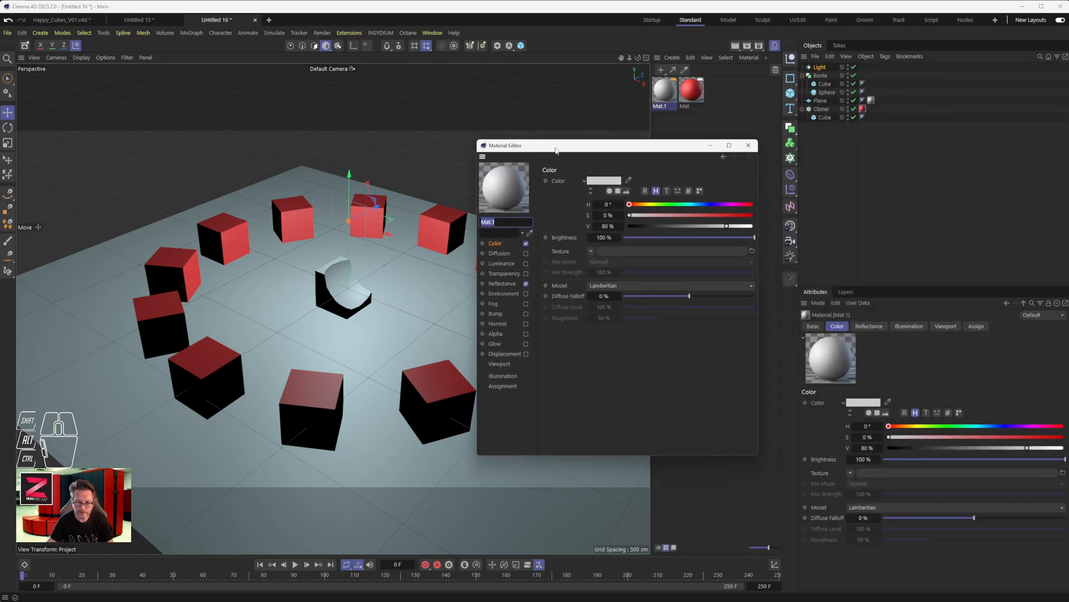
pyautogui.scroll(5, 375, 287)
pyautogui.scroll(-2, 376, 289)
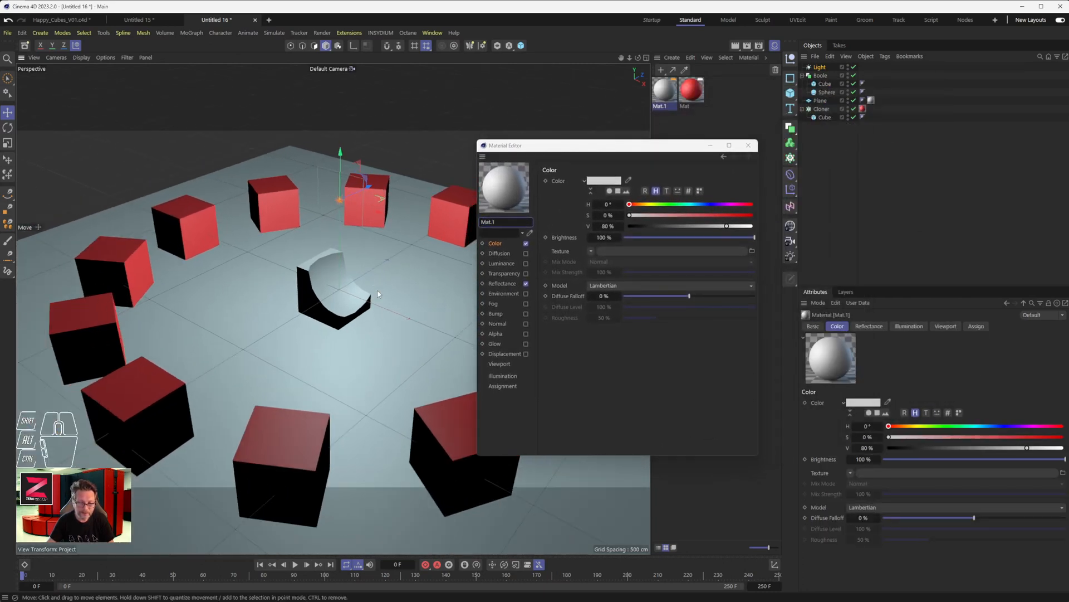
pyautogui.click(508, 286)
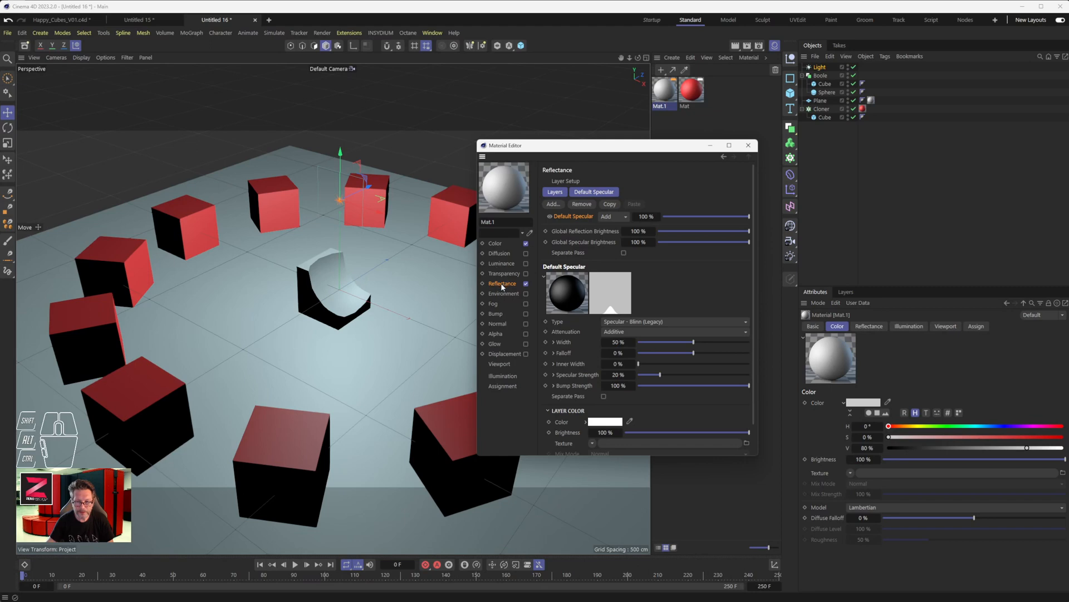
pyautogui.click(659, 322)
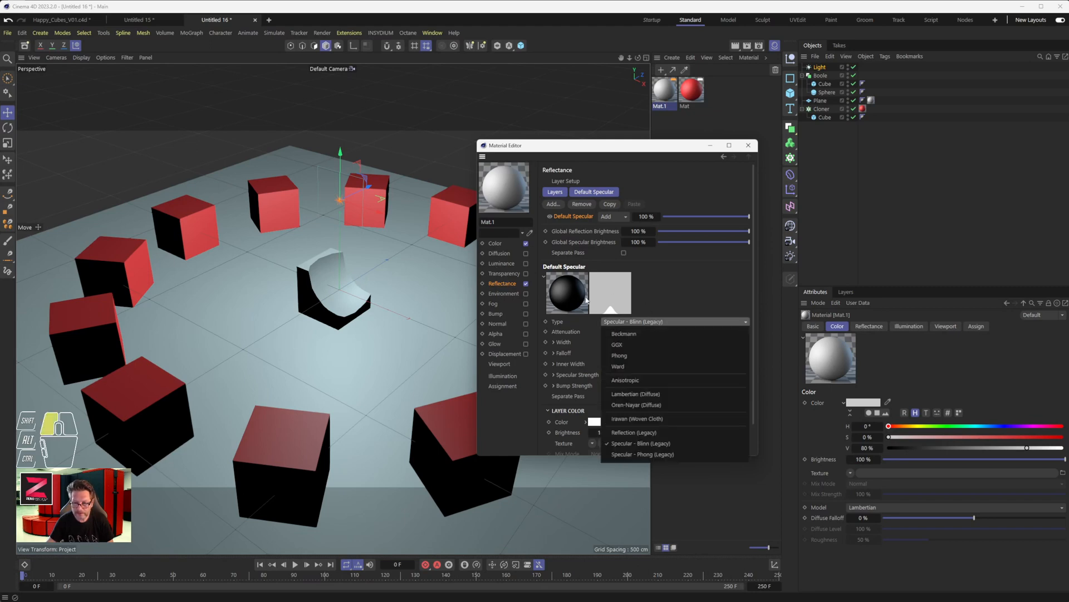
pyautogui.click(643, 366)
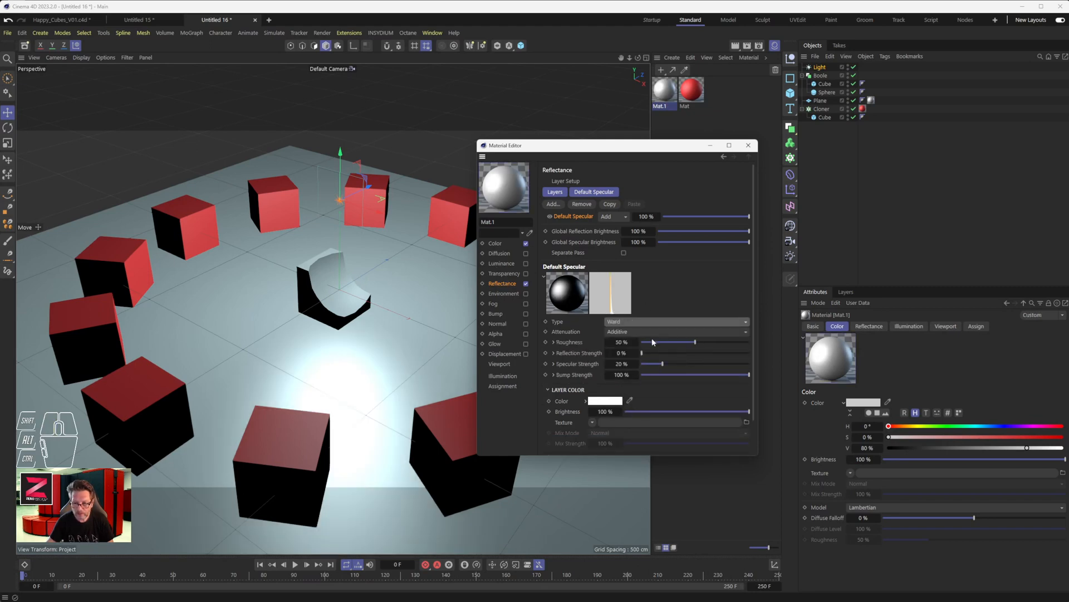
# - Set the floor material's reflection strength to 76% and roughness to 24%, checking the reflections in a viewport render
pyautogui.moveTo(660, 353); pyautogui.dragTo(723, 357)
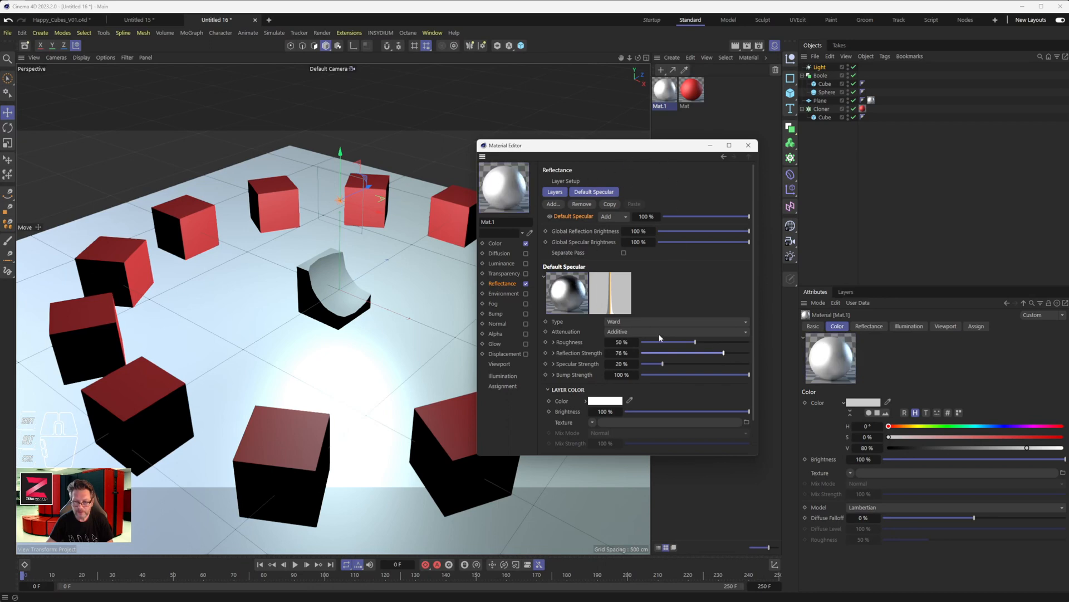
pyautogui.moveTo(677, 342)
pyautogui.mouseDown()
pyautogui.moveTo(649, 344)
pyautogui.moveTo(668, 346)
pyautogui.mouseUp()
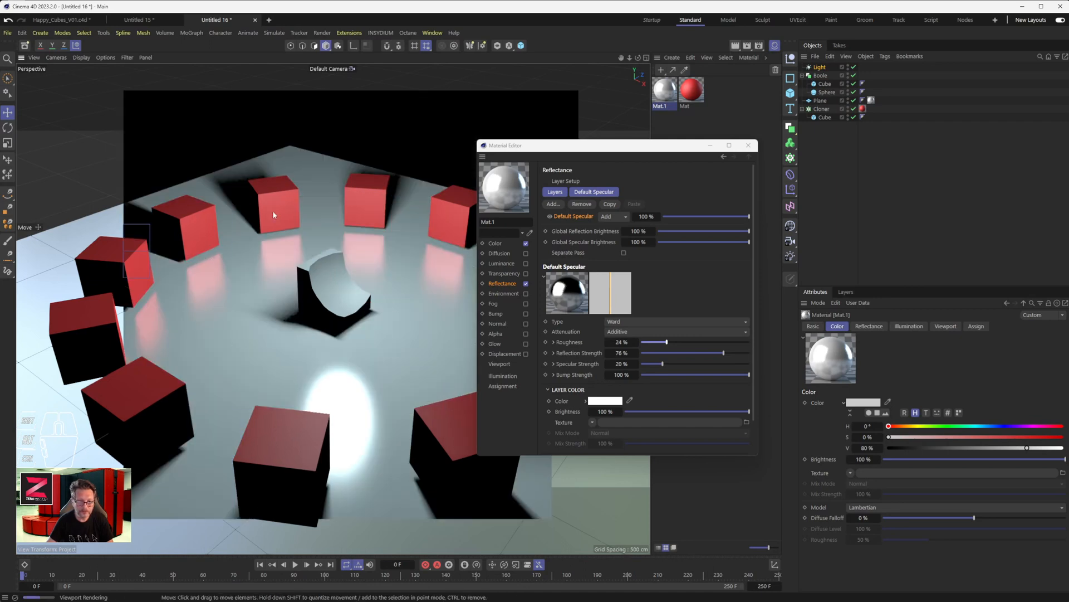
pyautogui.moveTo(554, 152); pyautogui.dragTo(776, 137)
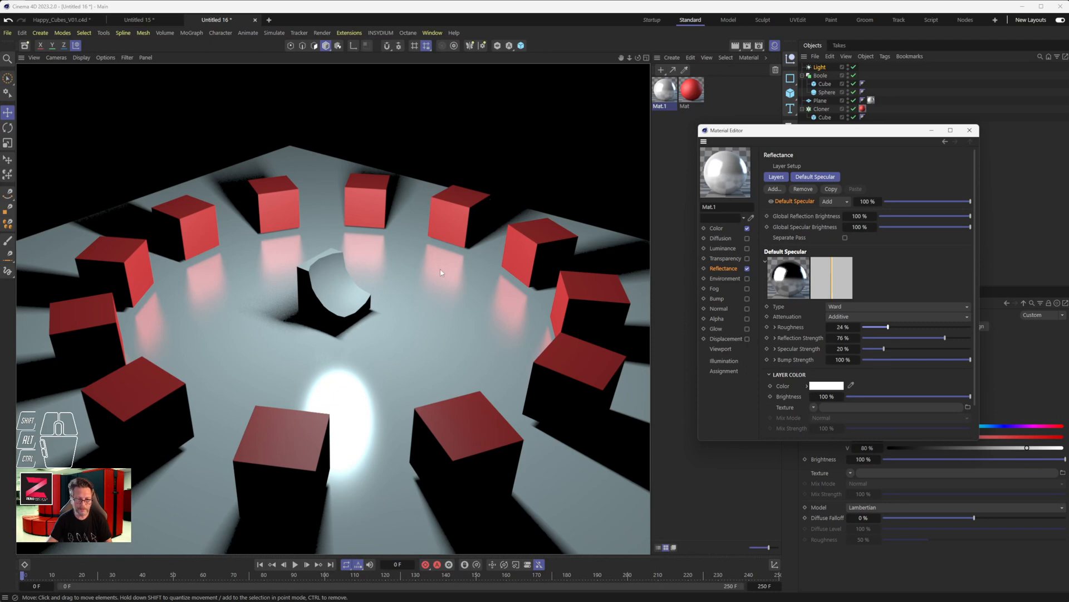
# - Move the red material from the Cloner to its child cube and duplicate that cube inside the Cloner
pyautogui.moveTo(804, 134); pyautogui.dragTo(775, 175)
pyautogui.moveTo(863, 109); pyautogui.dragTo(871, 115)
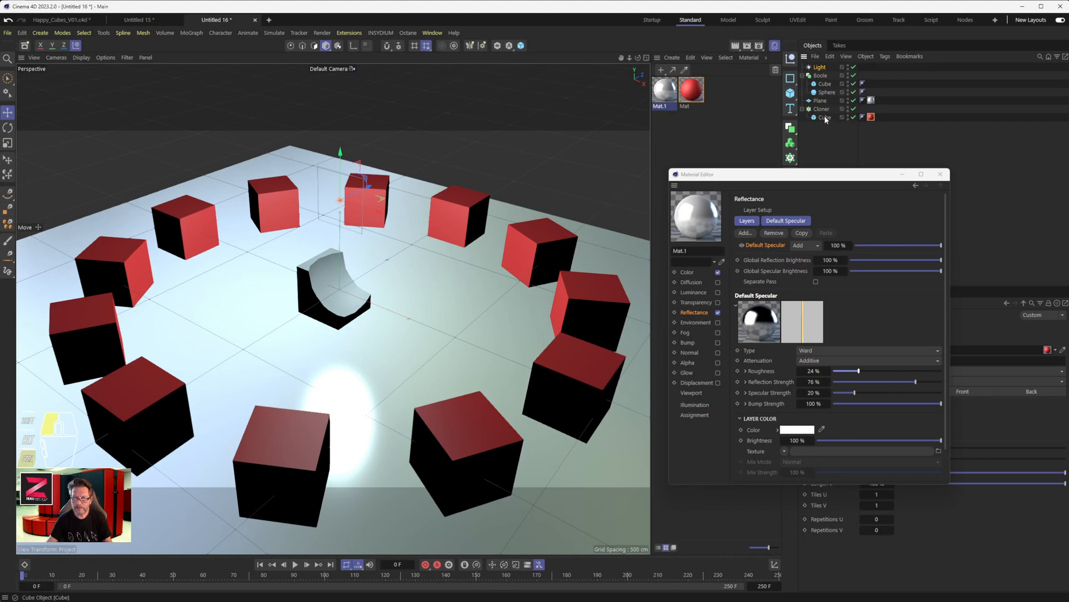
pyautogui.keyDown('ctrl'); pyautogui.moveTo(825, 118); pyautogui.dragTo(825, 130); pyautogui.keyUp('ctrl')
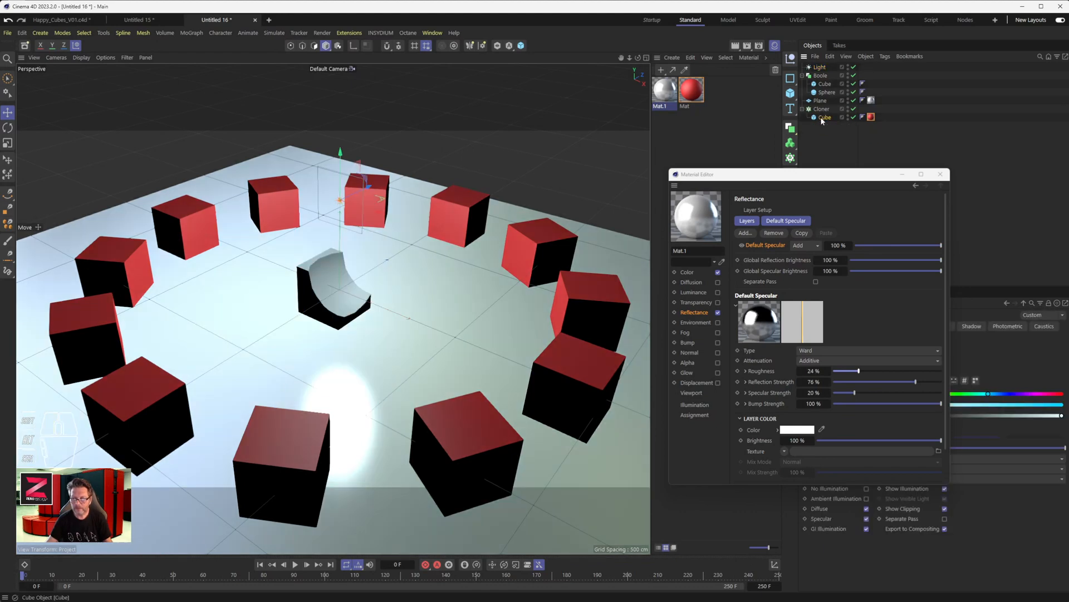
pyautogui.moveTo(825, 117); pyautogui.dragTo(829, 127)
# - Duplicate the red material and recolour the copy green with hue 144°
pyautogui.keyDown('ctrl'); pyautogui.moveTo(691, 89); pyautogui.dragTo(719, 98); pyautogui.keyUp('ctrl')
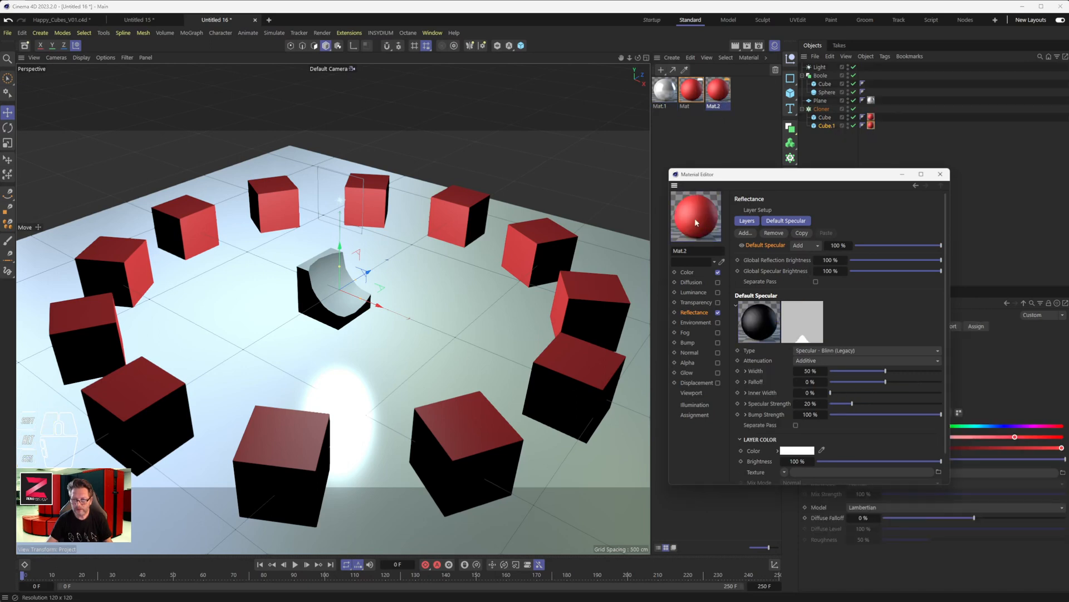
pyautogui.click(687, 272)
pyautogui.click(872, 233)
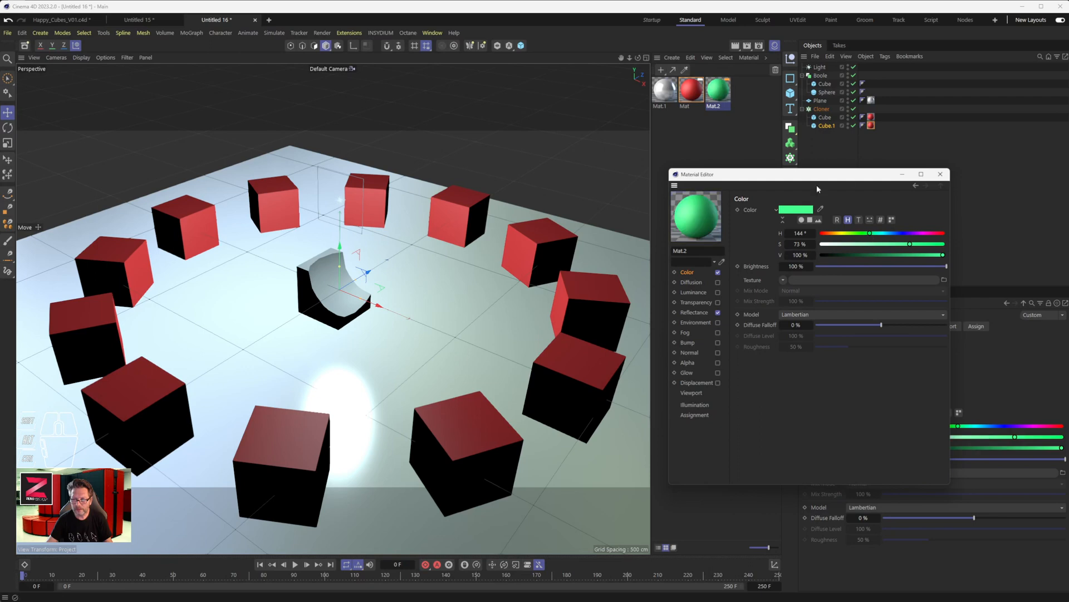
pyautogui.click(940, 173)
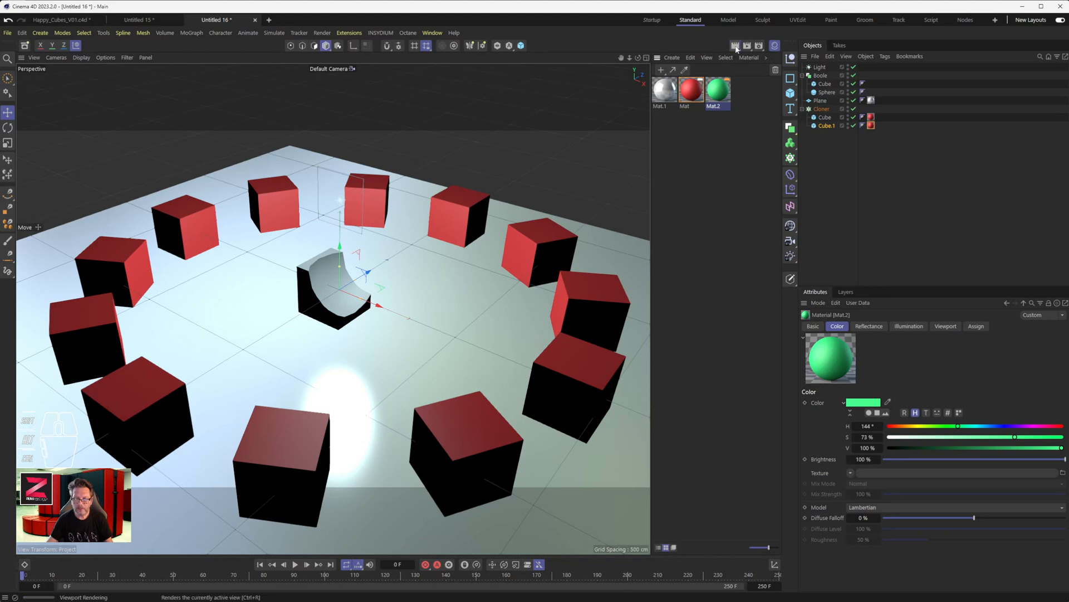
# - Set the Cloner's Clones option to Random and render the active view
pyautogui.click(735, 45)
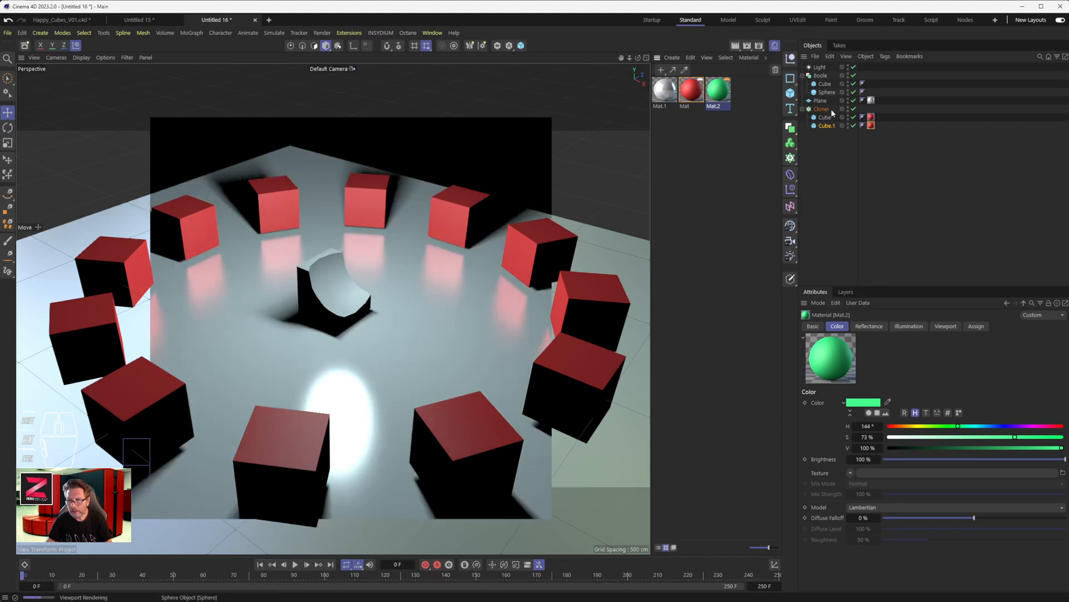
pyautogui.click(822, 108)
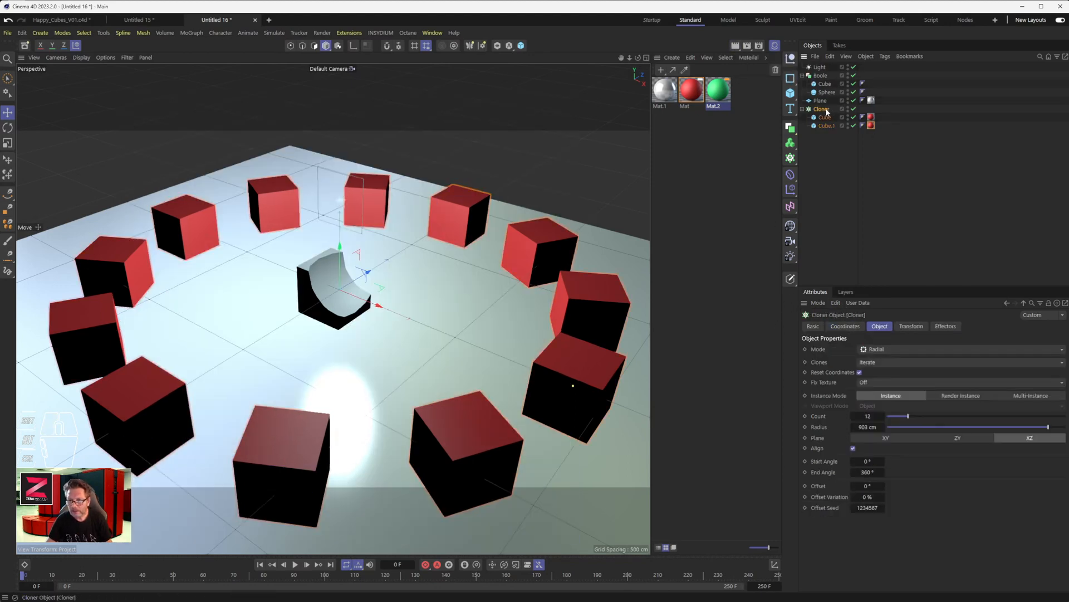
pyautogui.click(880, 360)
pyautogui.click(879, 374)
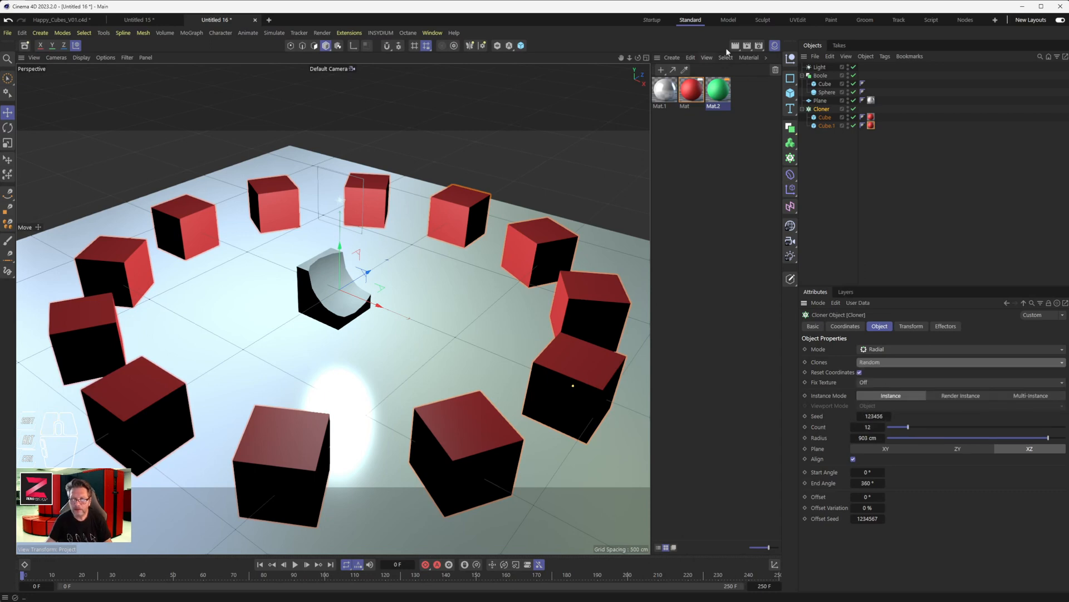
pyautogui.click(736, 46)
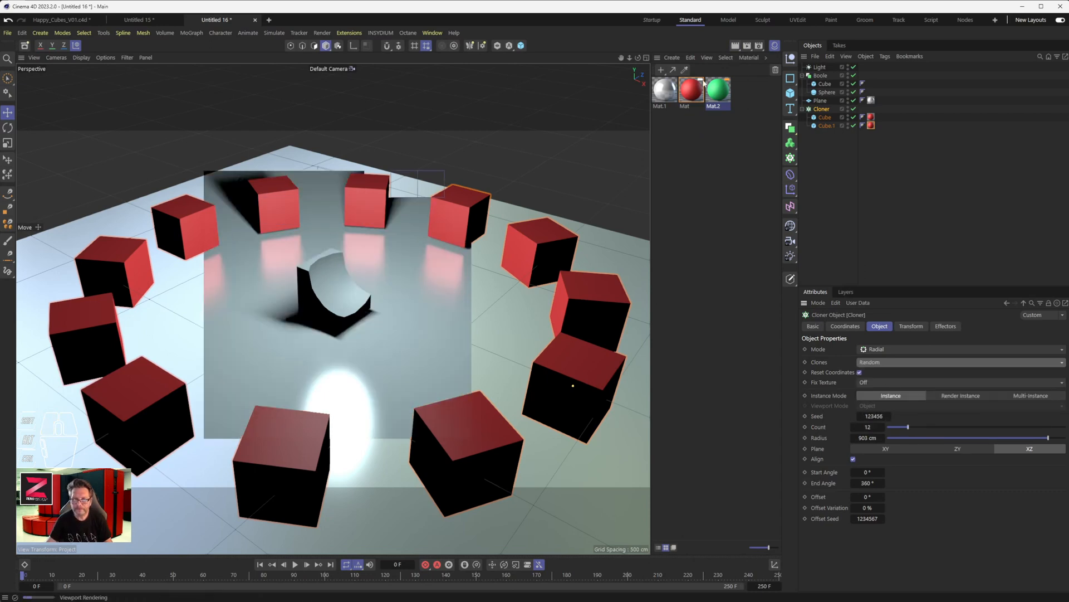
# - Replace the duplicated cube's material with the green one and render the active view
pyautogui.moveTo(720, 92); pyautogui.dragTo(873, 125)
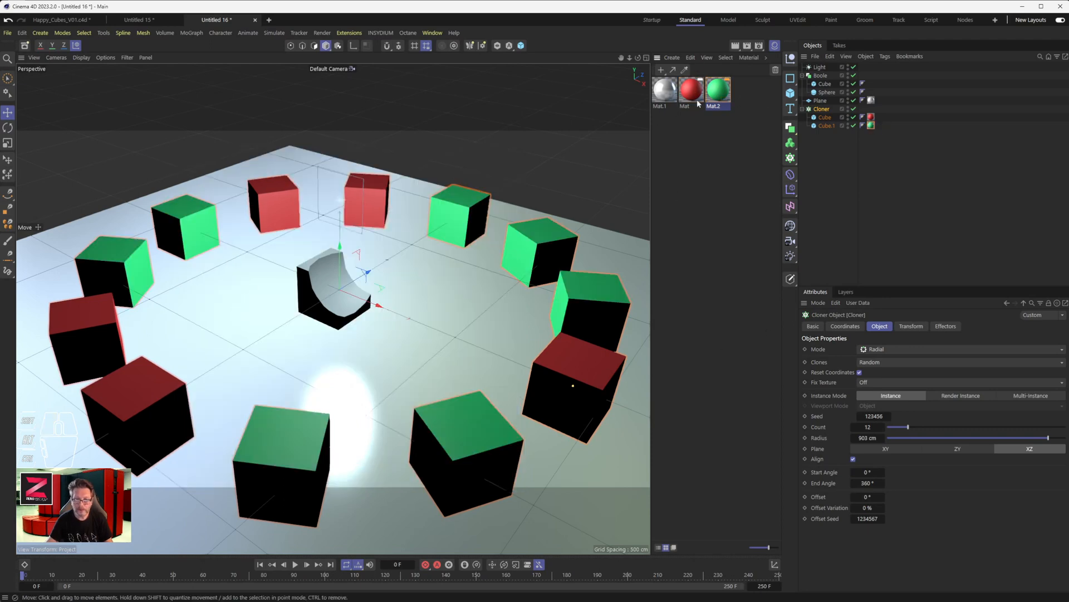
pyautogui.click(736, 47)
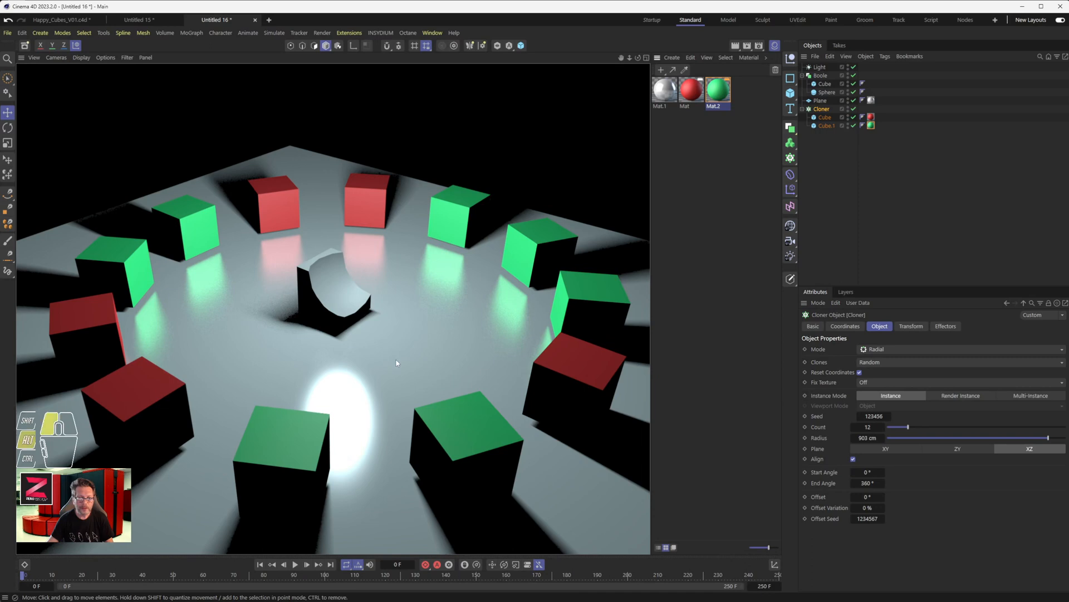
pyautogui.keyDown('alt'); pyautogui.moveTo(437, 370); pyautogui.dragTo(408, 319); pyautogui.keyUp('alt')
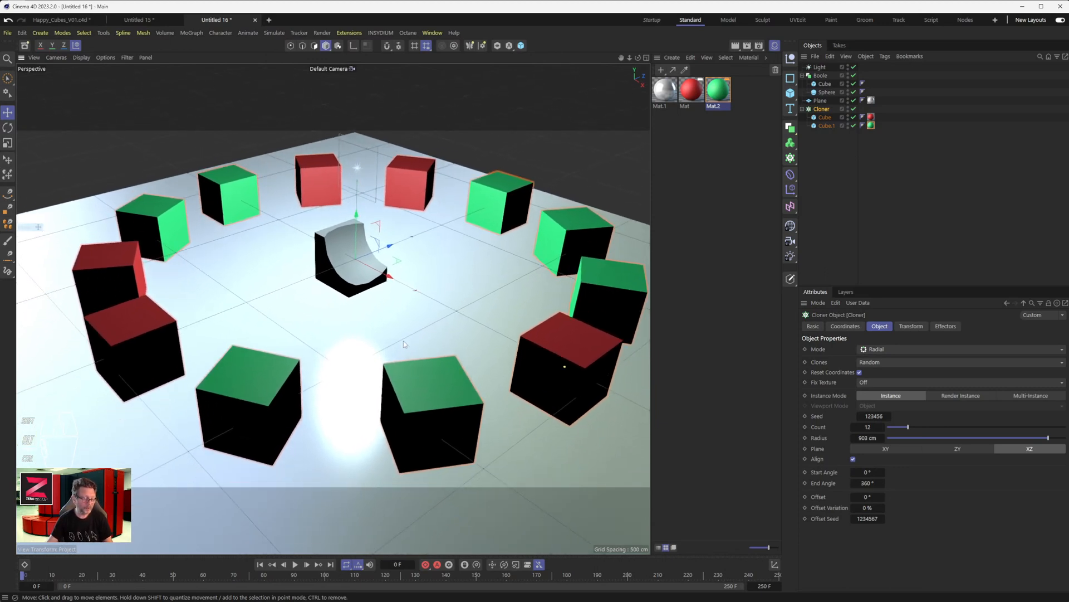